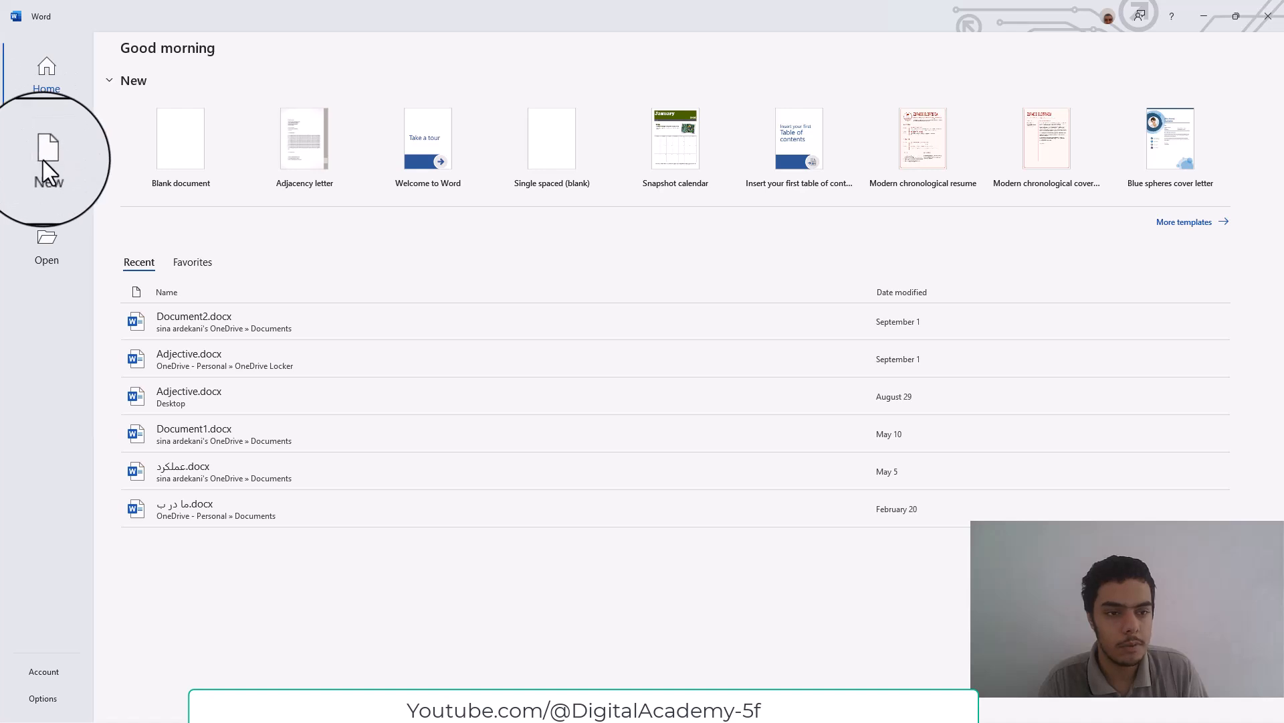
Step: Browse the templates for new documents and search the online ones in the Business category
click(42, 159)
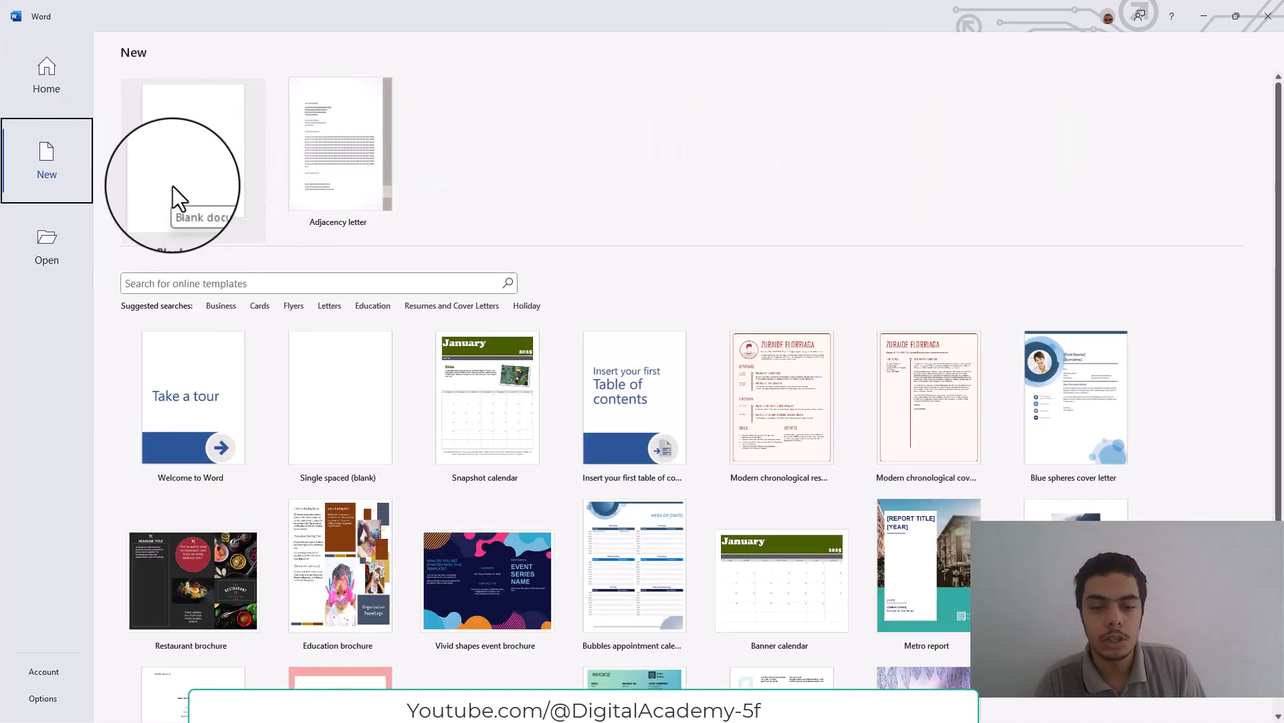
scroll(1034, 425, down, 1)
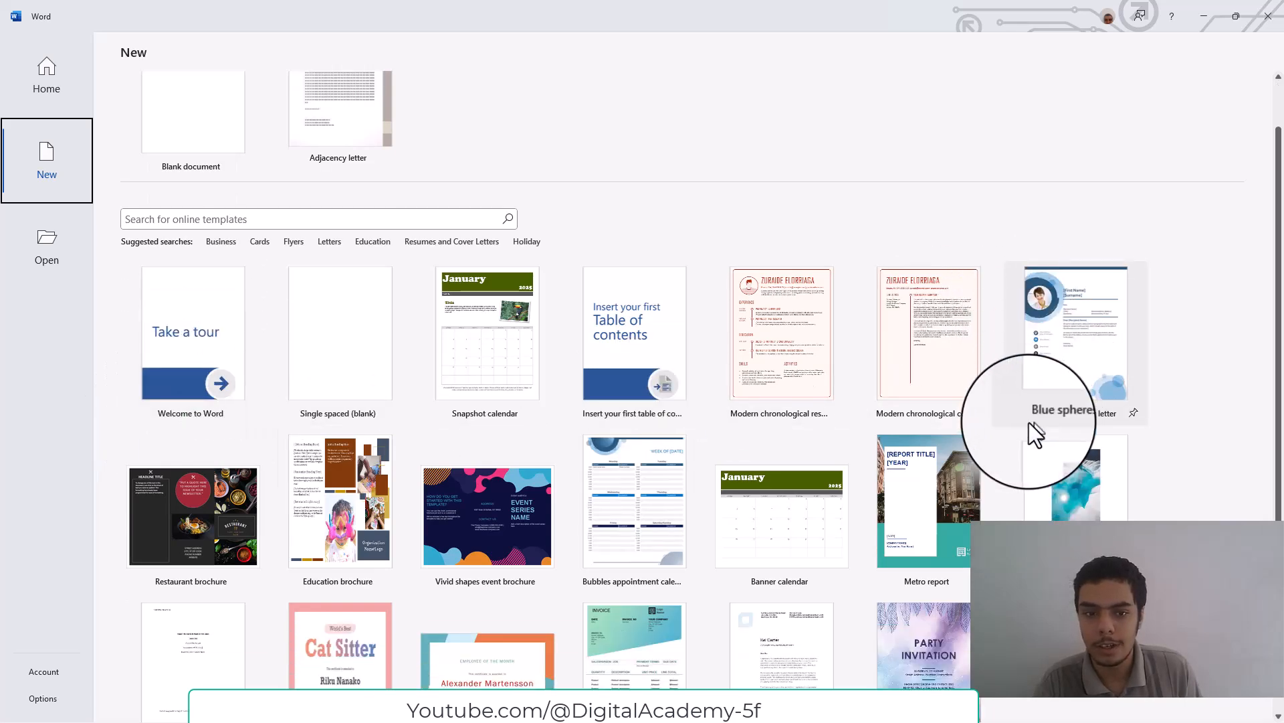
scroll(423, 318, down, 2)
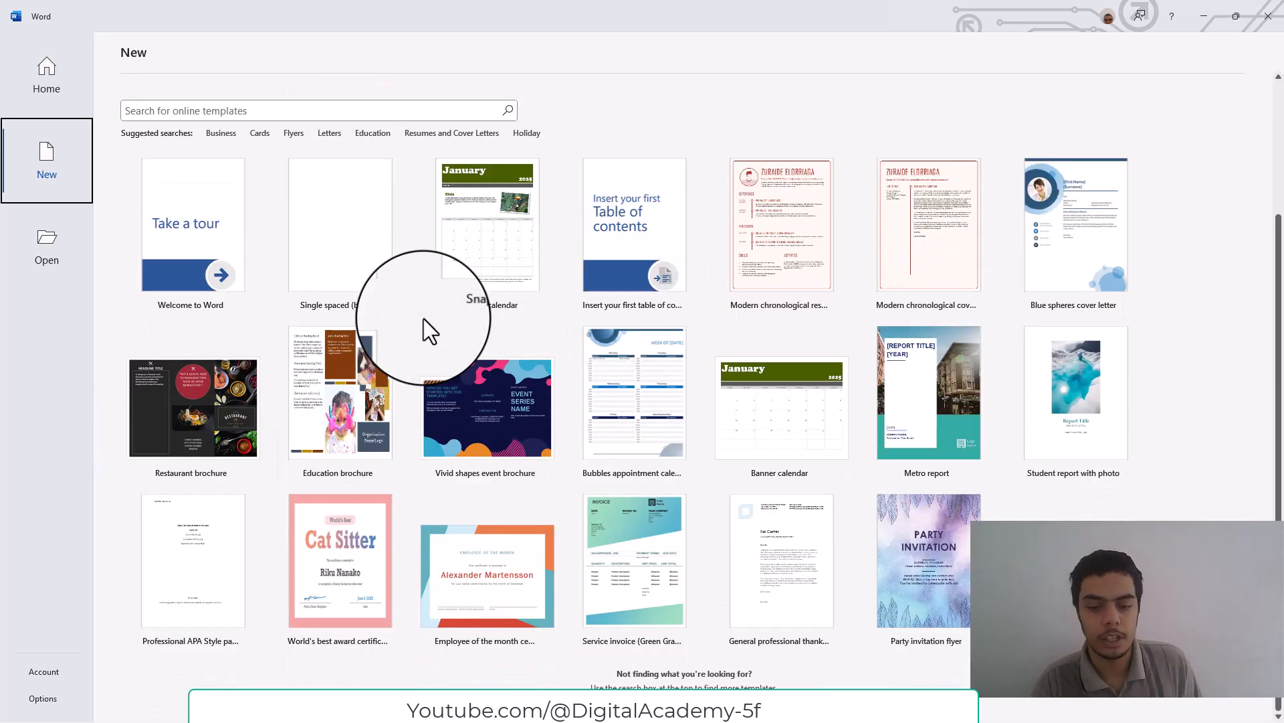
scroll(423, 319, up, 3)
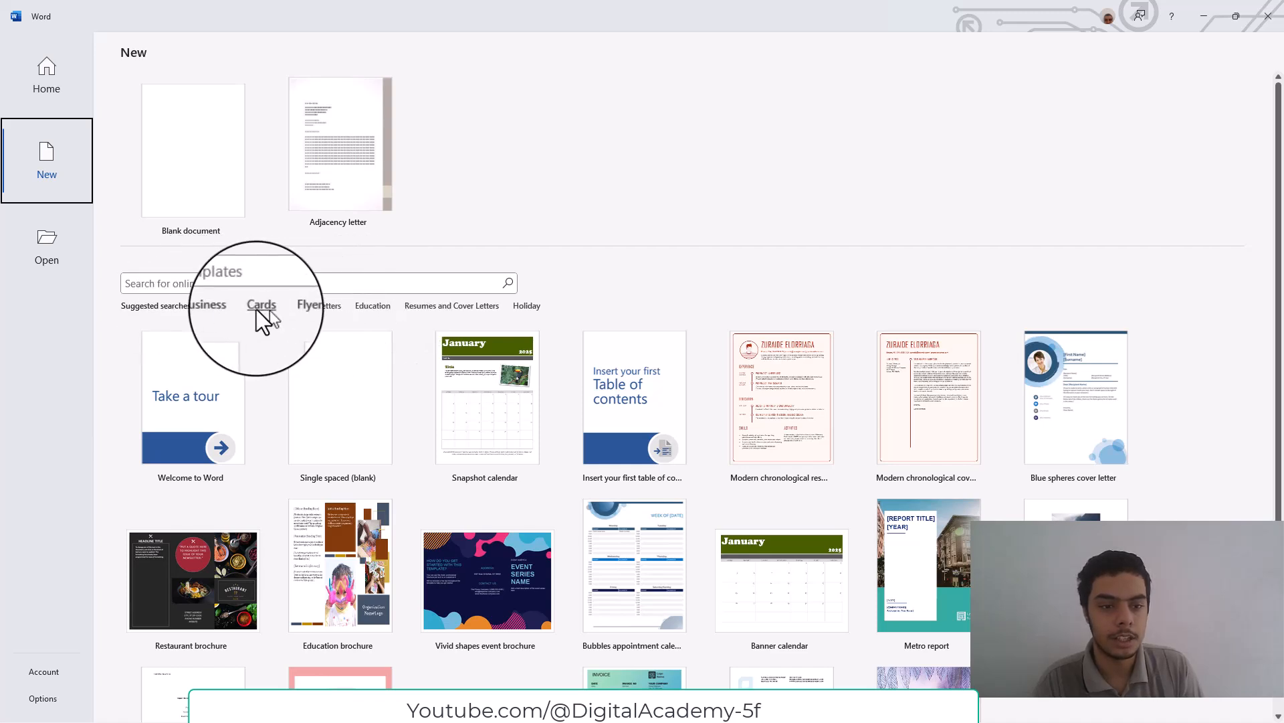
click(218, 307)
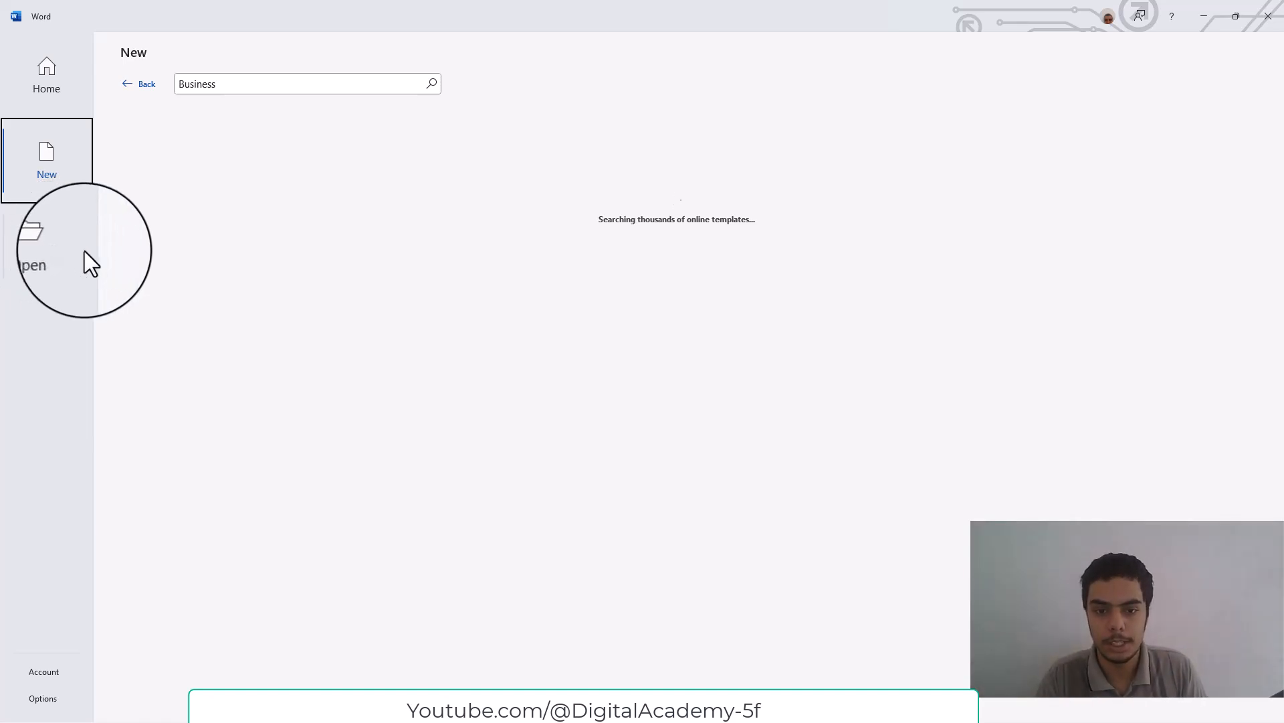
click(138, 84)
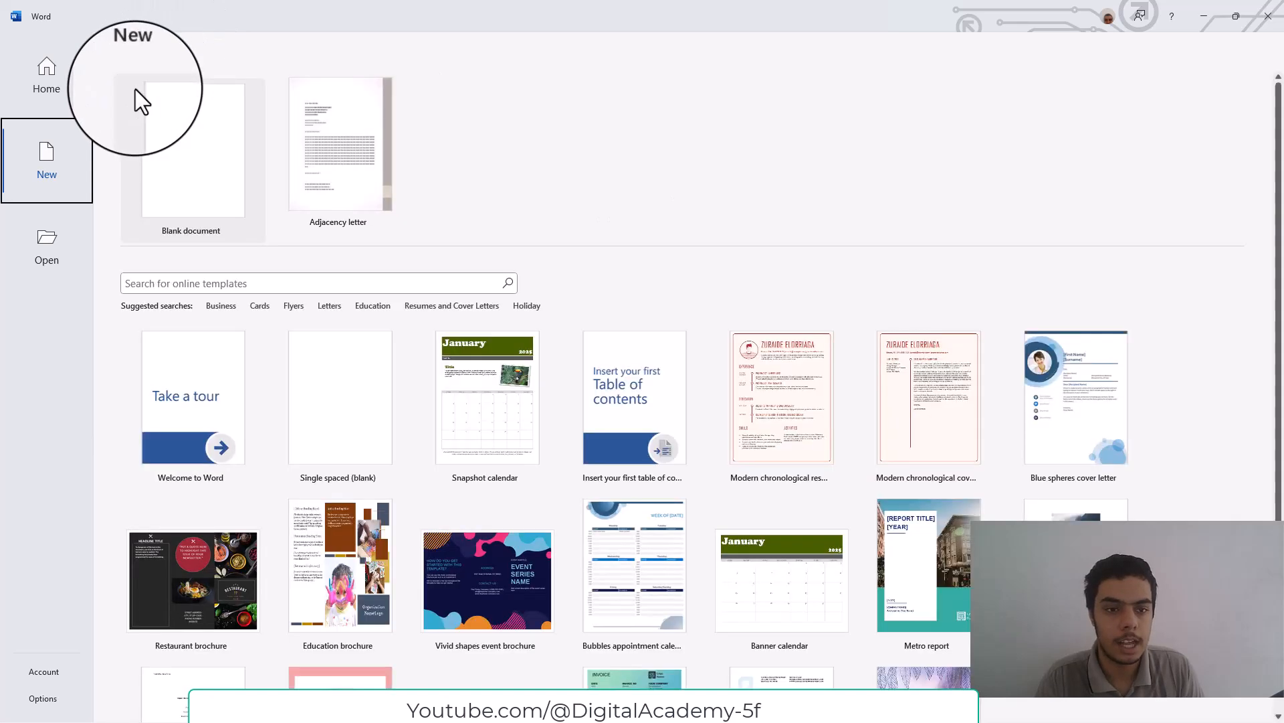
Step: Search the online templates in the Education category and with the term "resume", then return to the template overview
click(368, 307)
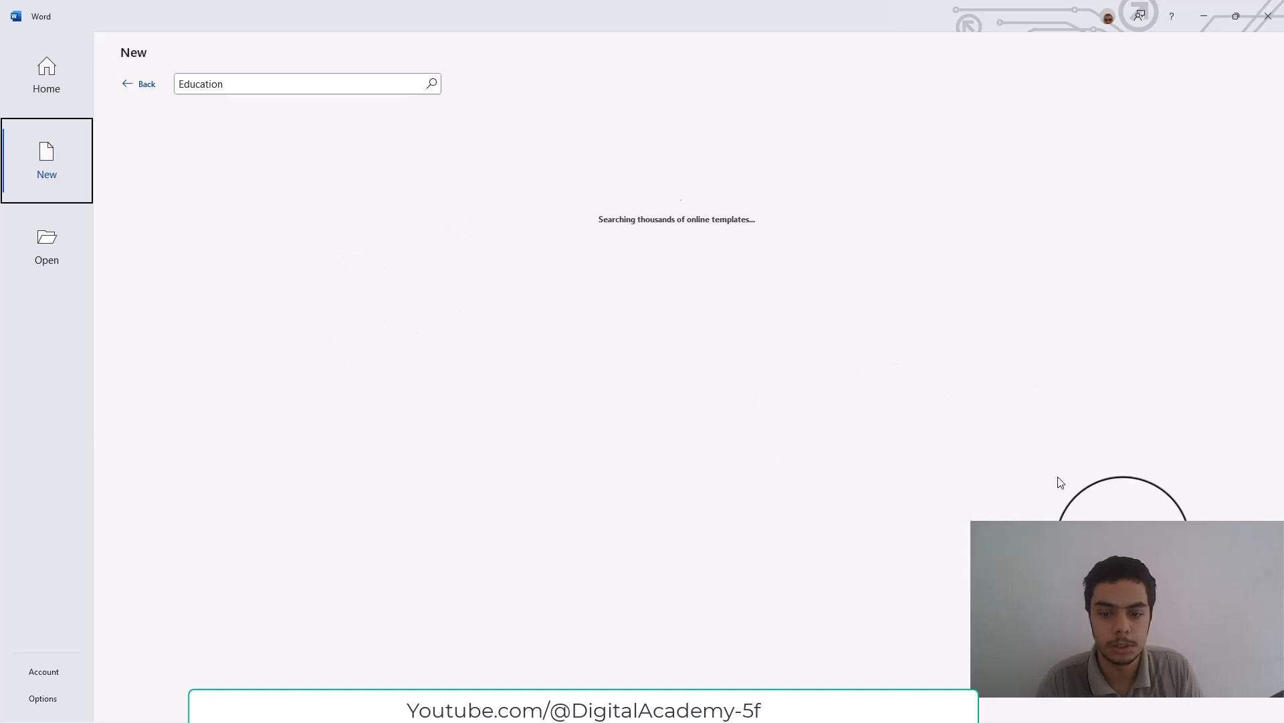
key(super)
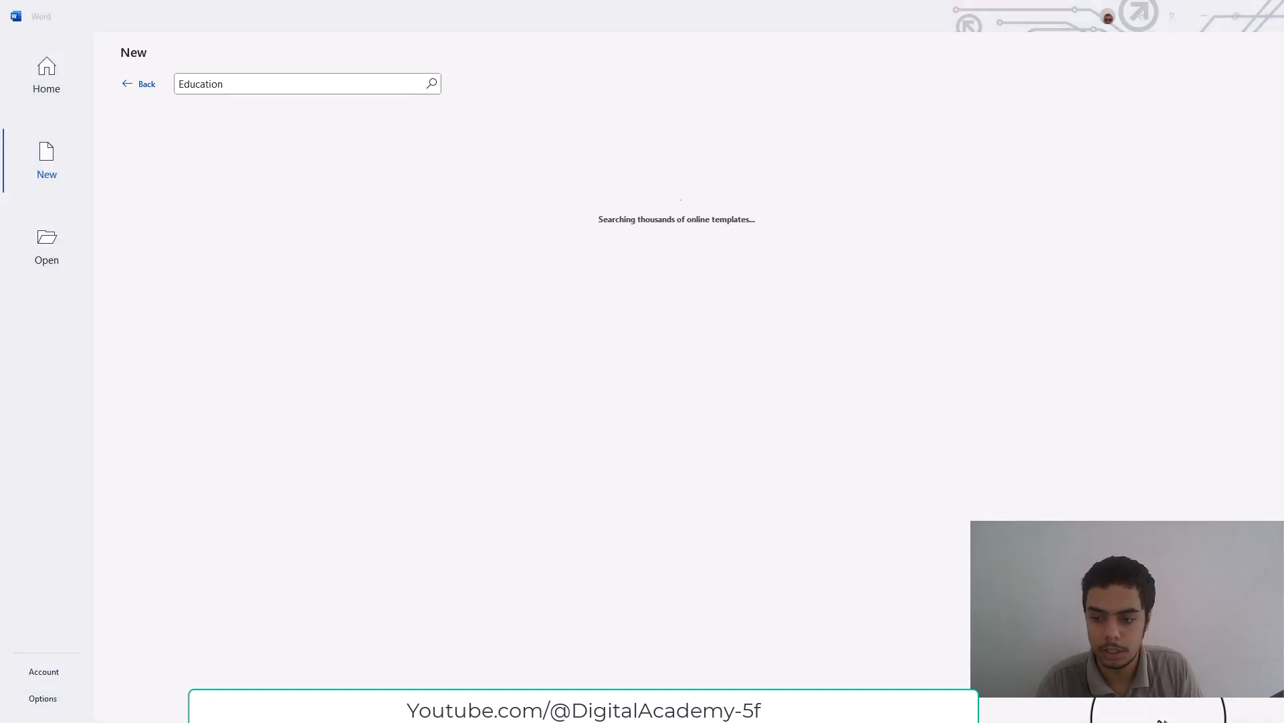
key(super)
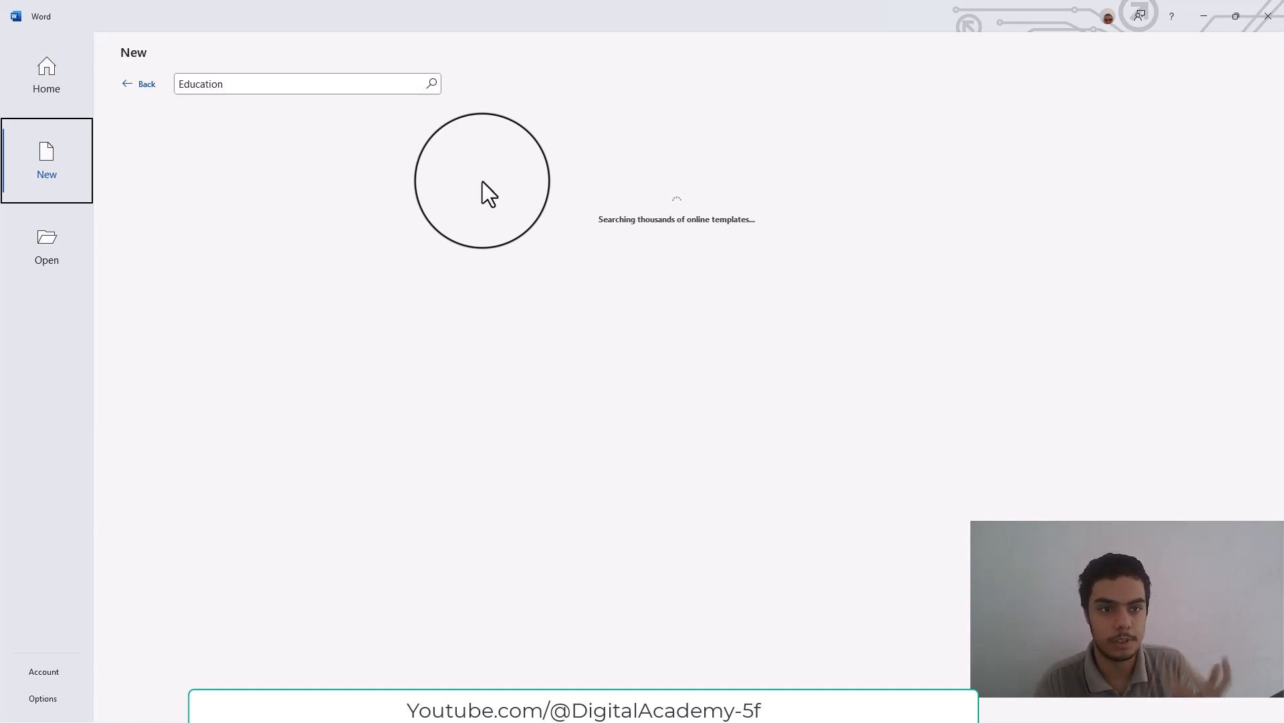
click(226, 100)
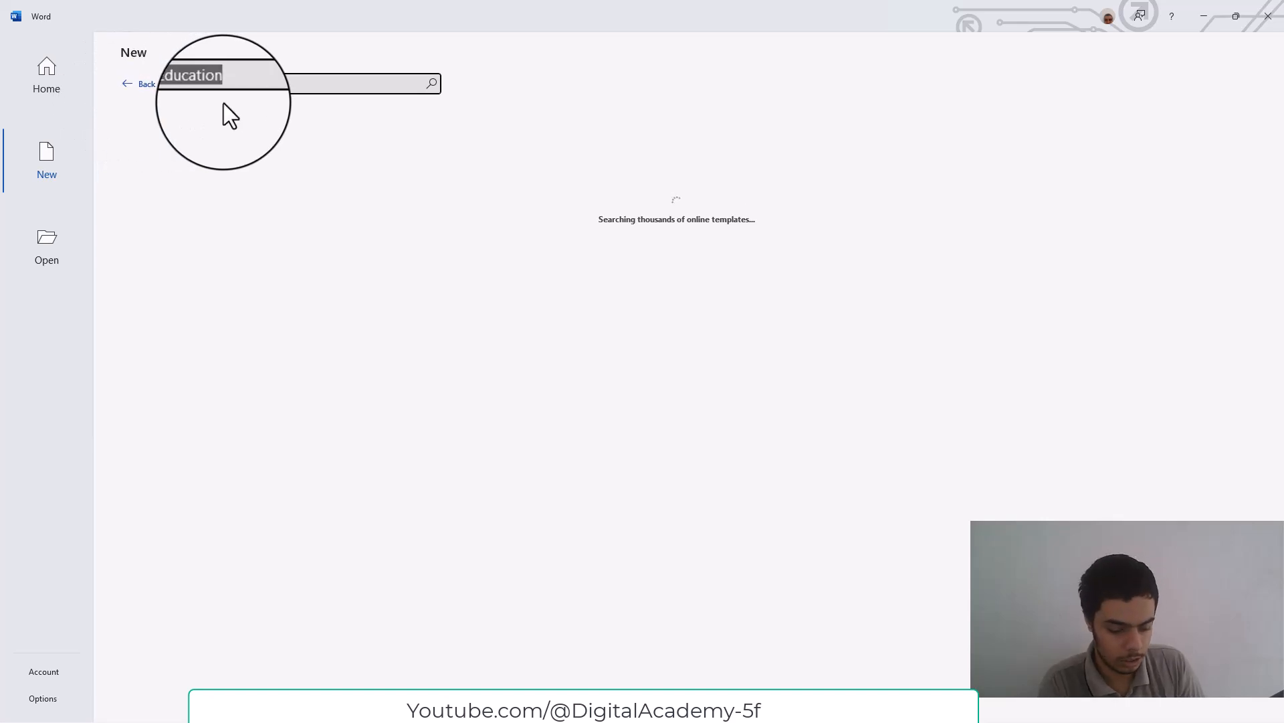
text(Resu)
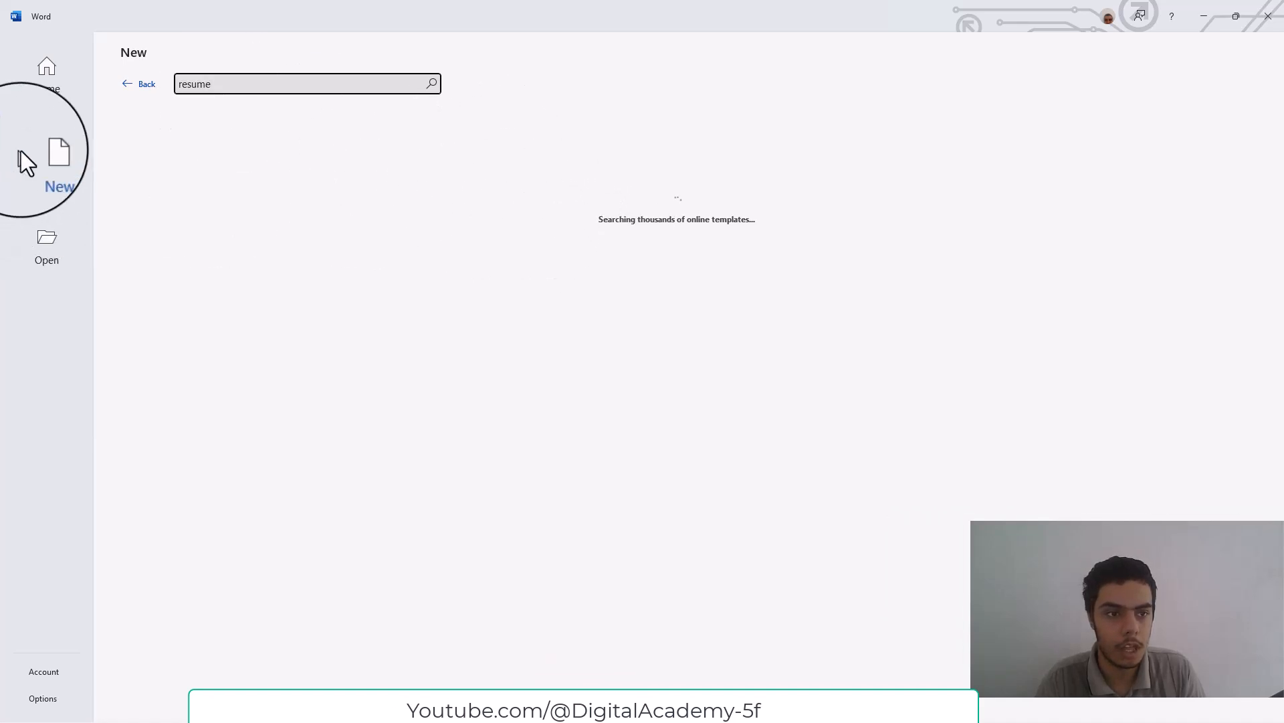
click(143, 87)
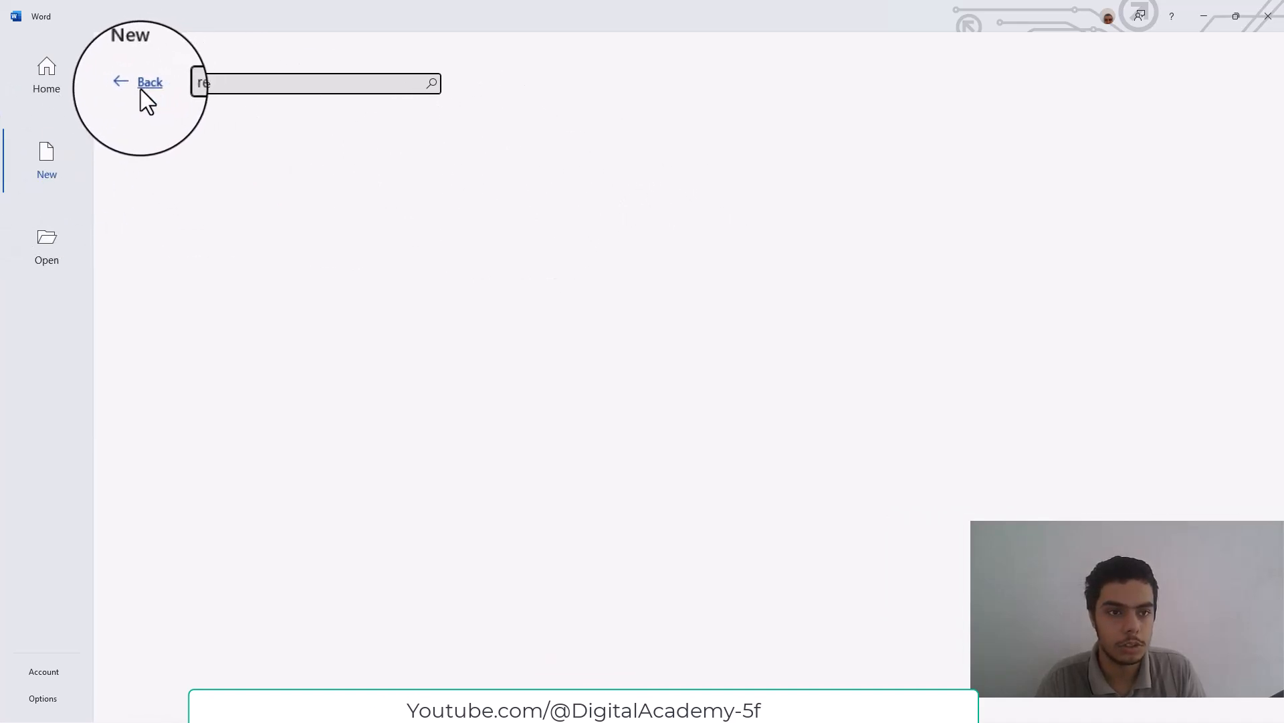
Step: Create a blank document and enter the text "Digital" at its start
click(146, 86)
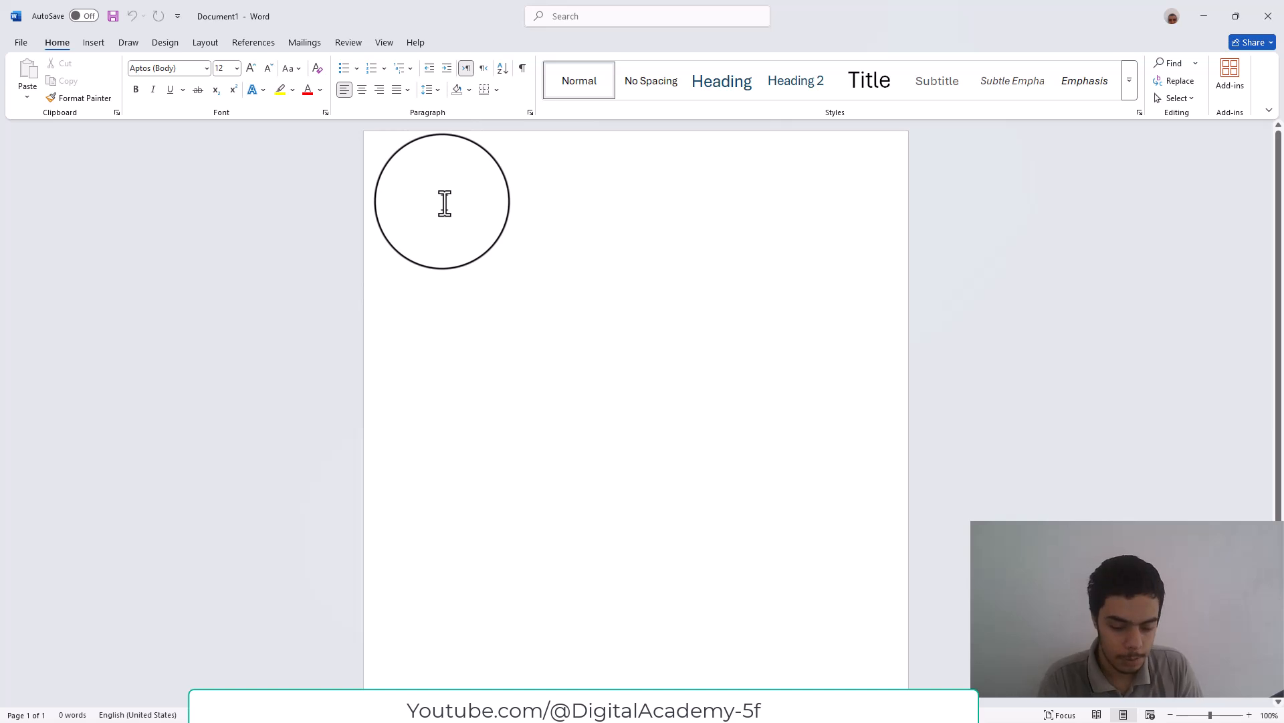
text(Digital)
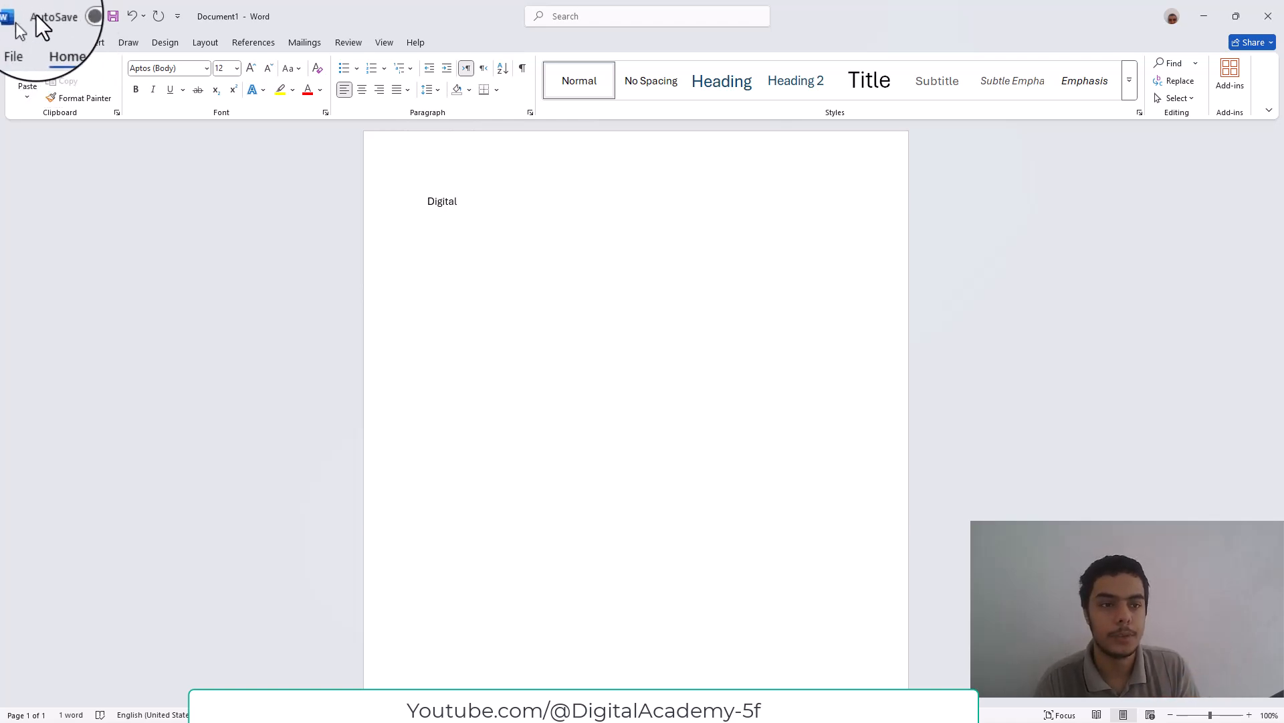
click(22, 42)
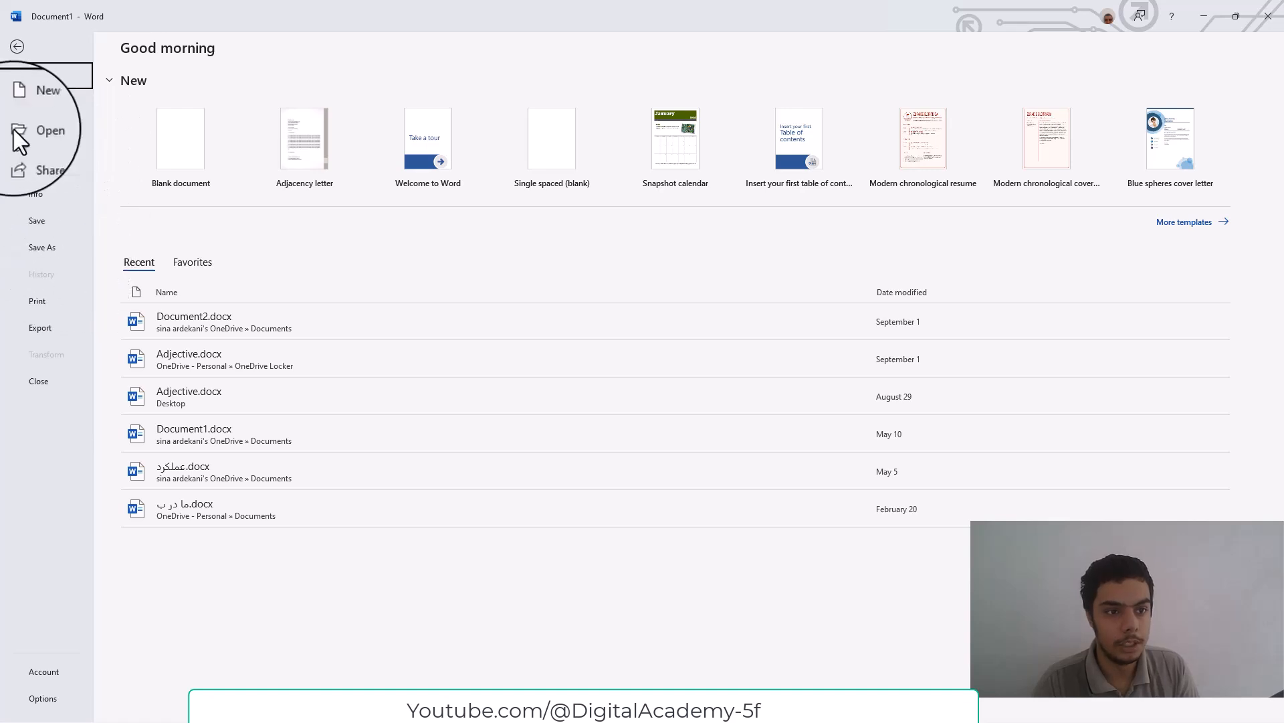
click(15, 55)
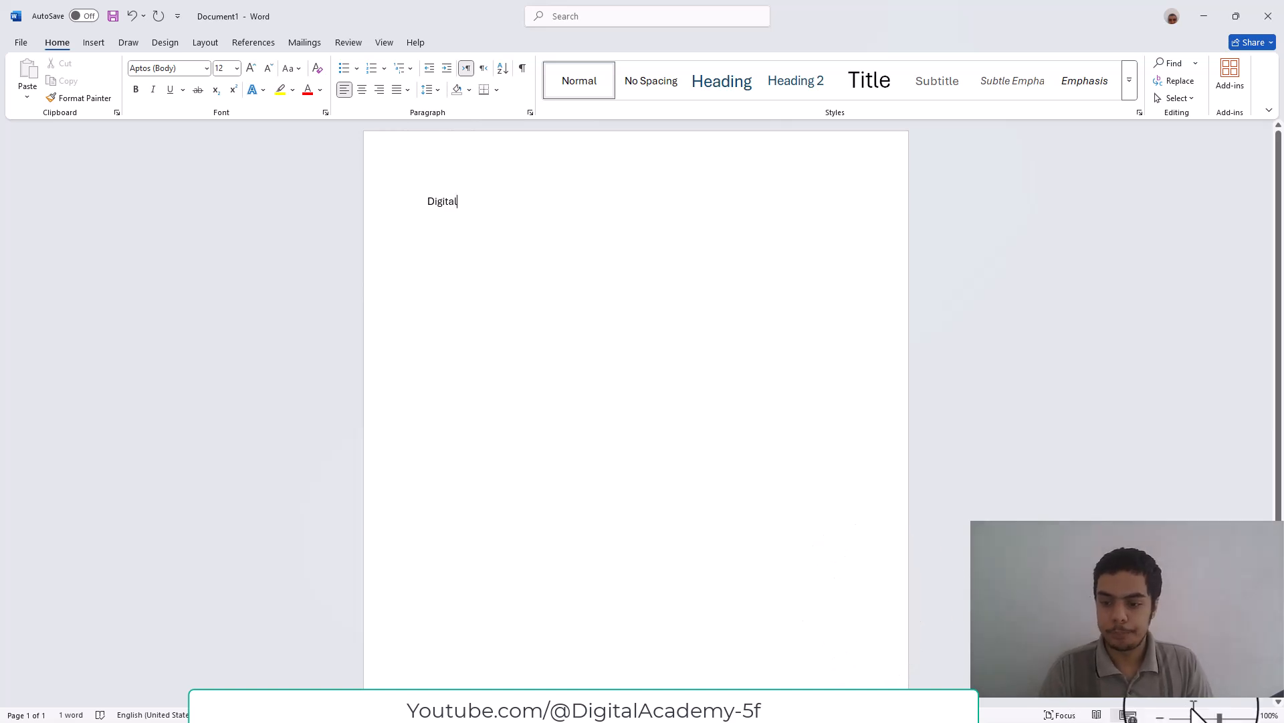
Step: Enlarge the page view to 170%
click(1250, 715)
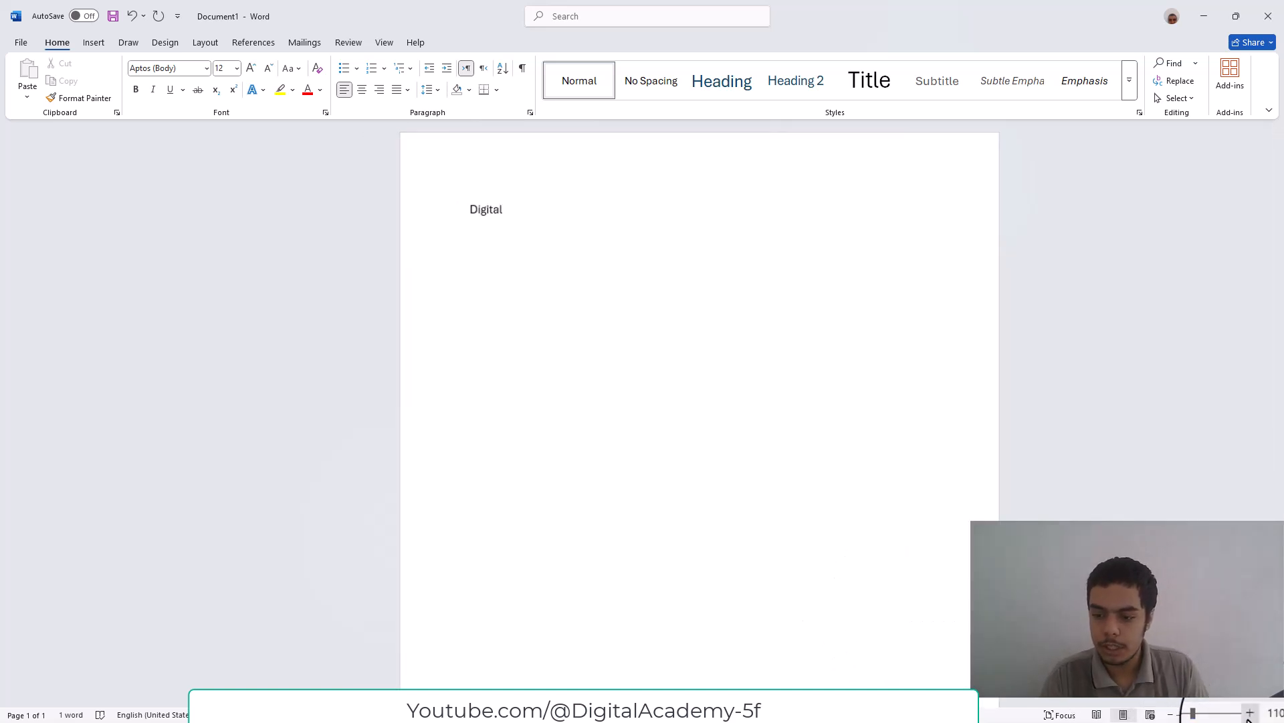
click(1250, 714)
click(1249, 714)
click(1250, 714)
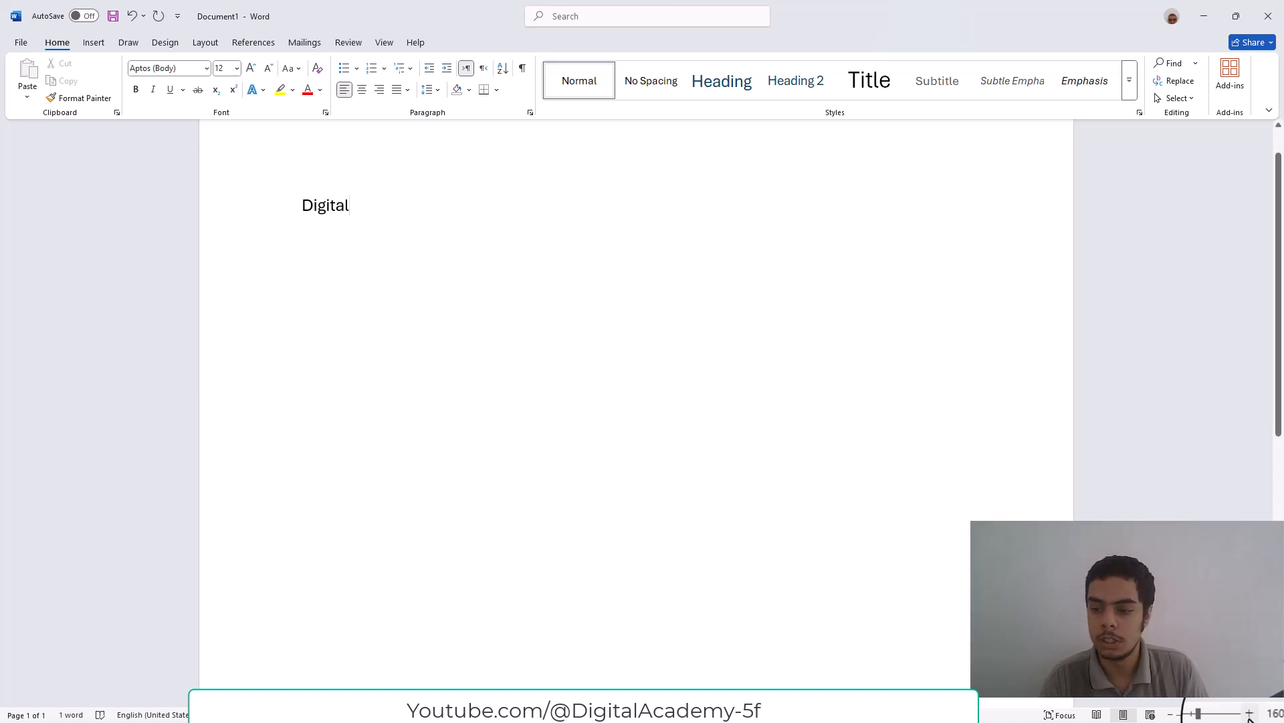
click(1250, 714)
scroll(535, 375, up, 2)
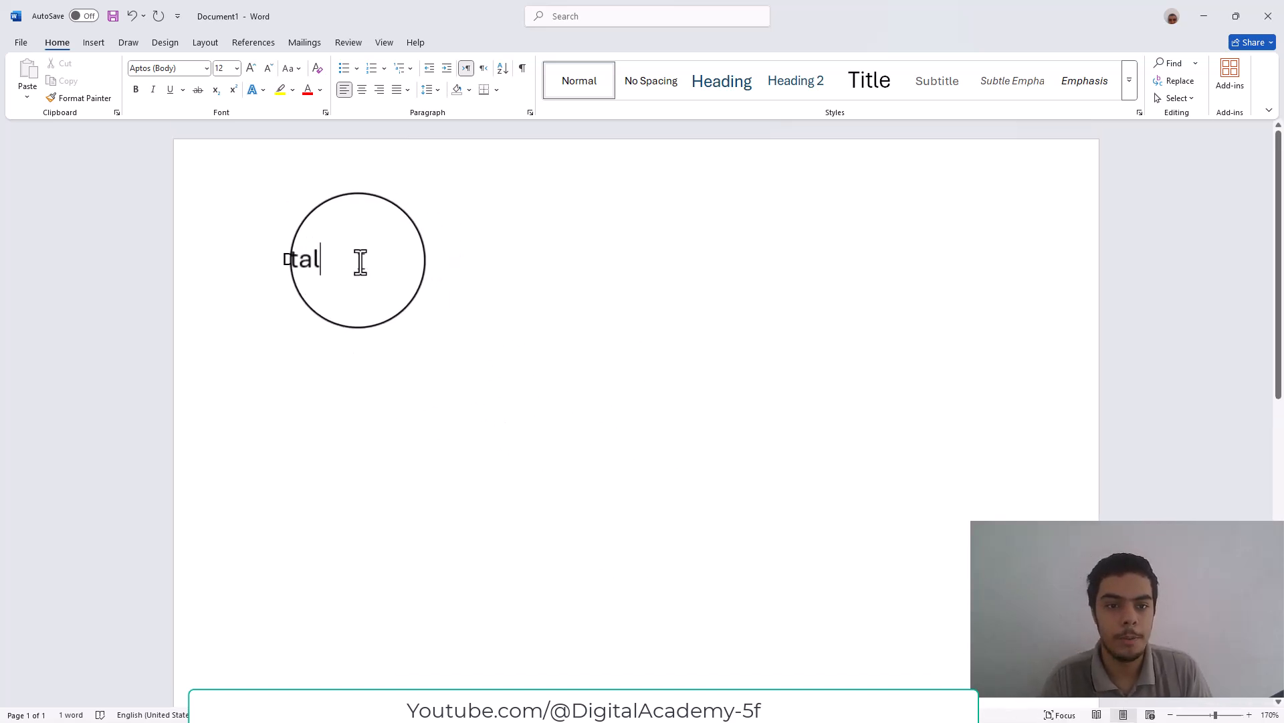
Step: Set the font size of the word "Digital" to 72
drag(344, 259, 269, 258)
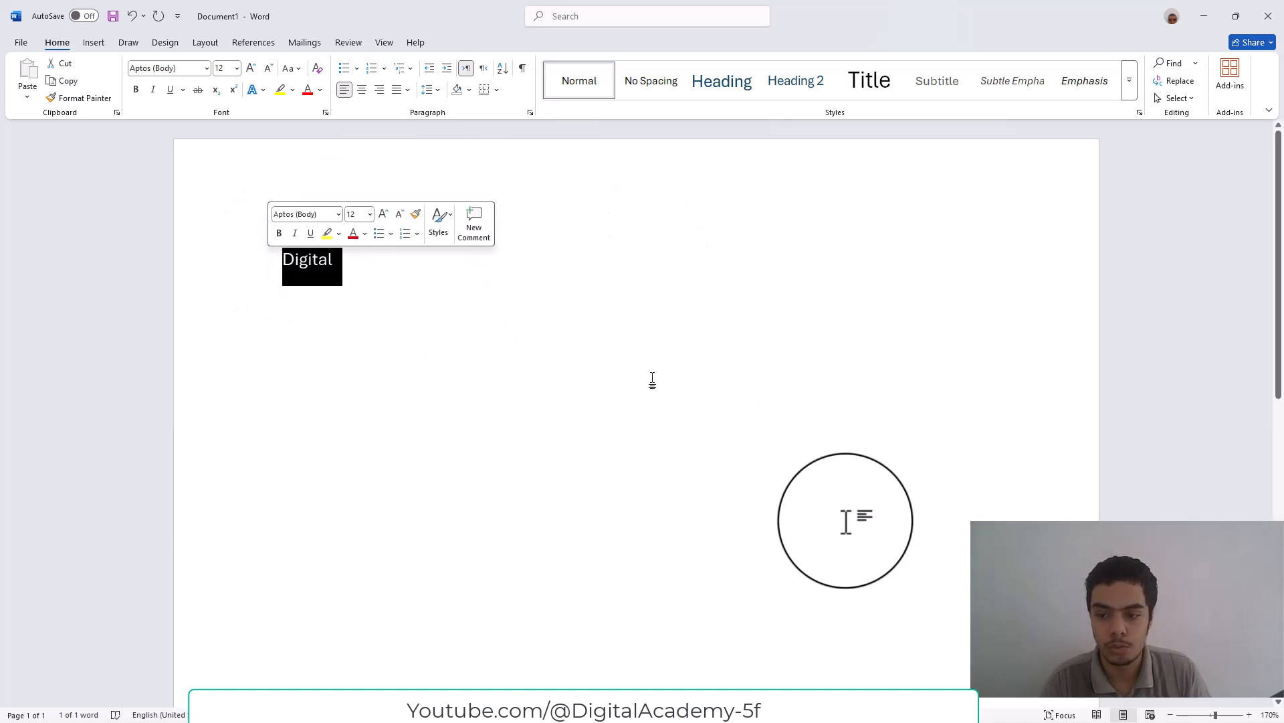
click(1173, 715)
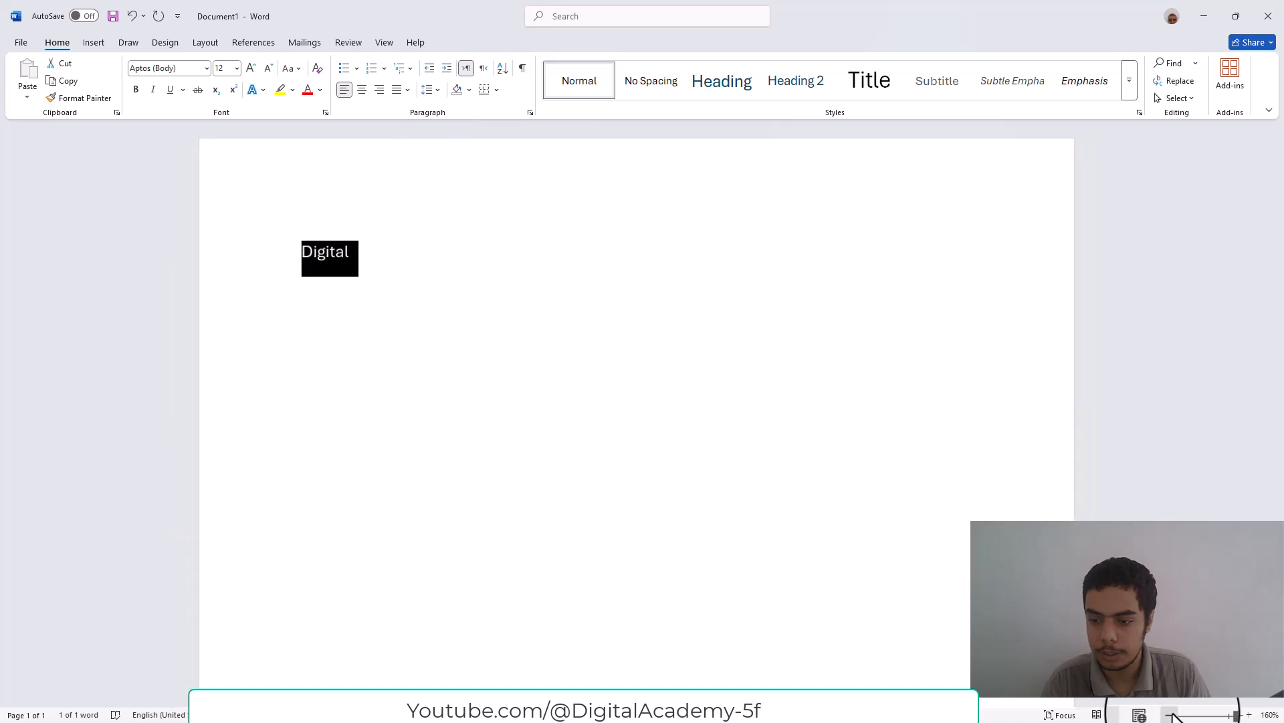
click(1172, 715)
click(1172, 715)
click(1172, 715)
click(1172, 715)
click(1172, 715)
click(1172, 715)
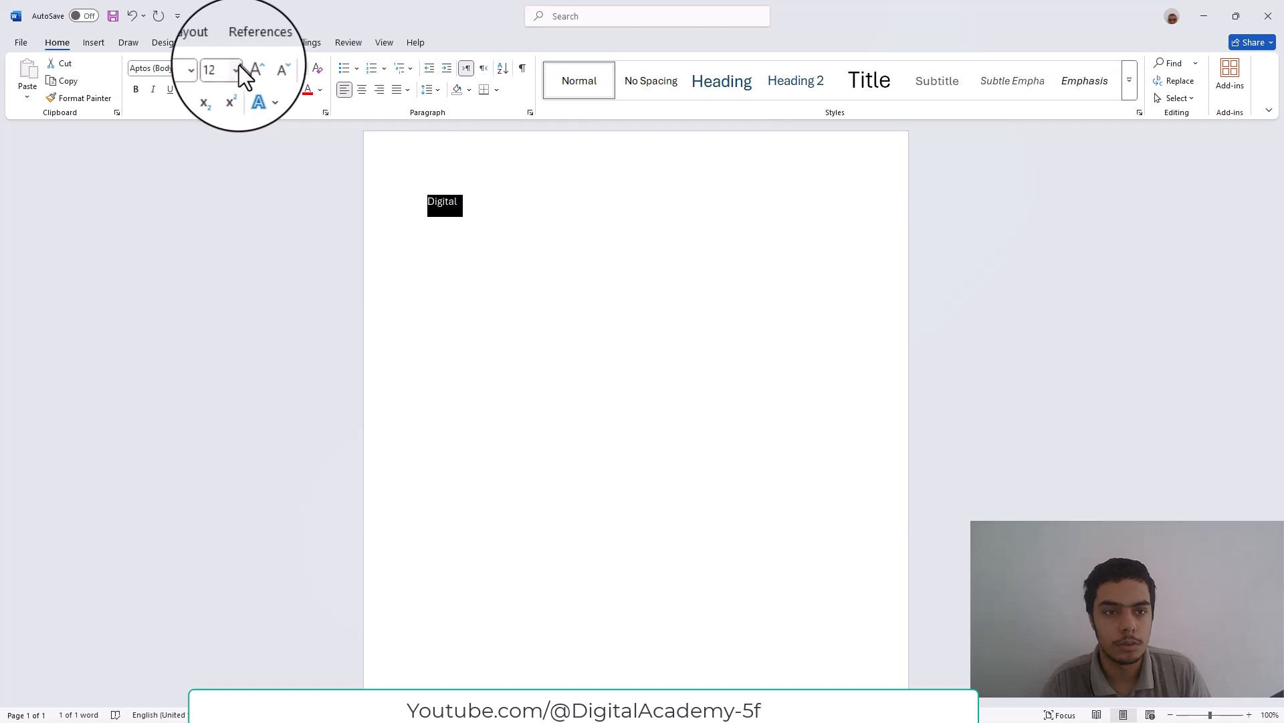
click(237, 67)
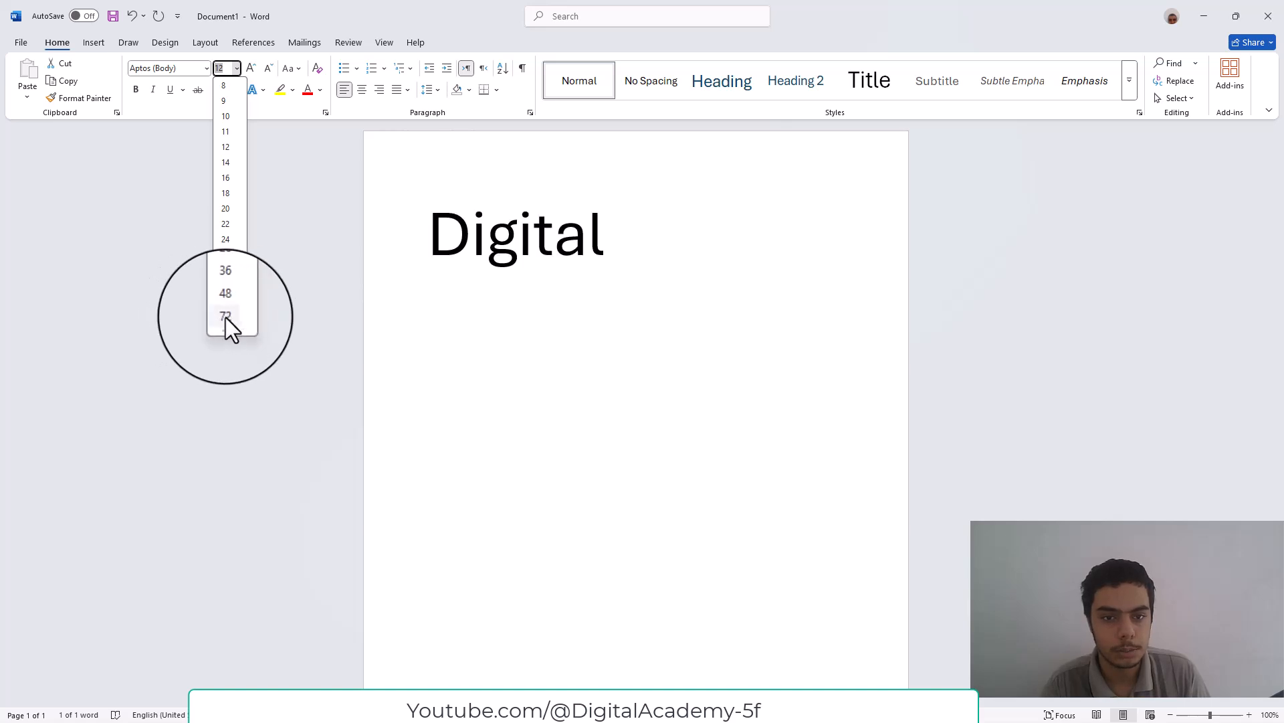
click(221, 317)
click(487, 281)
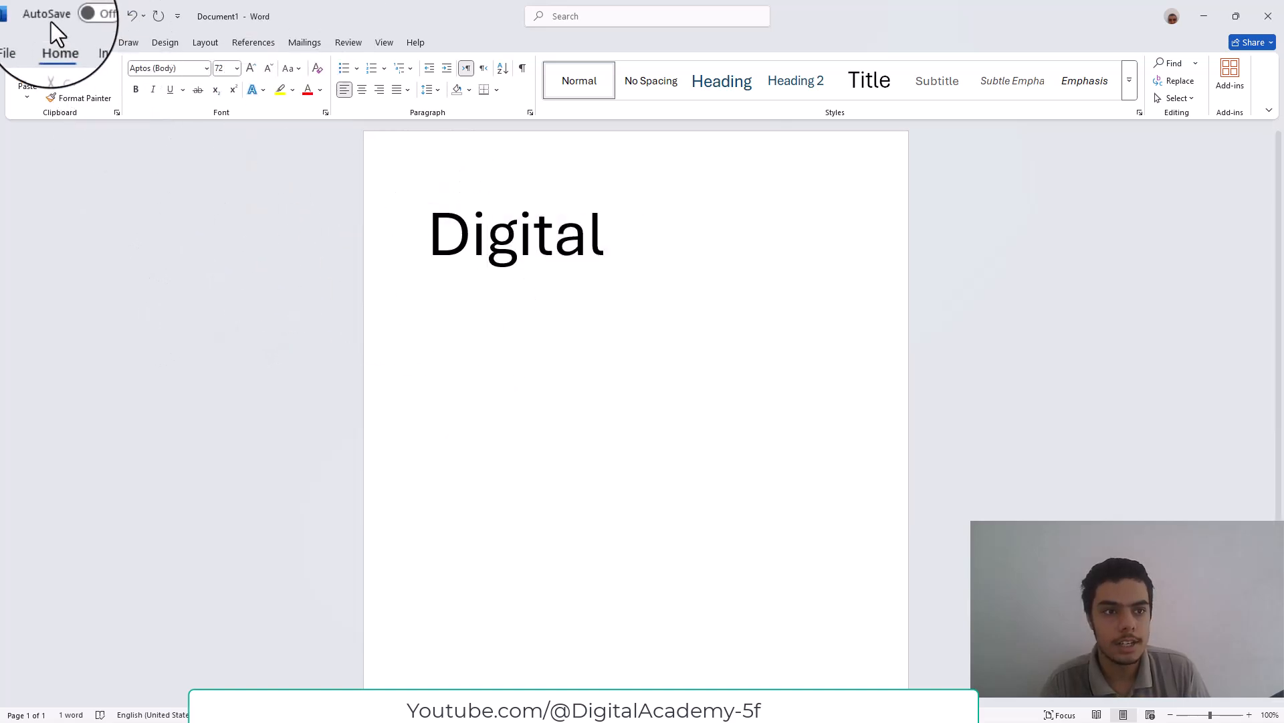
click(94, 45)
click(126, 44)
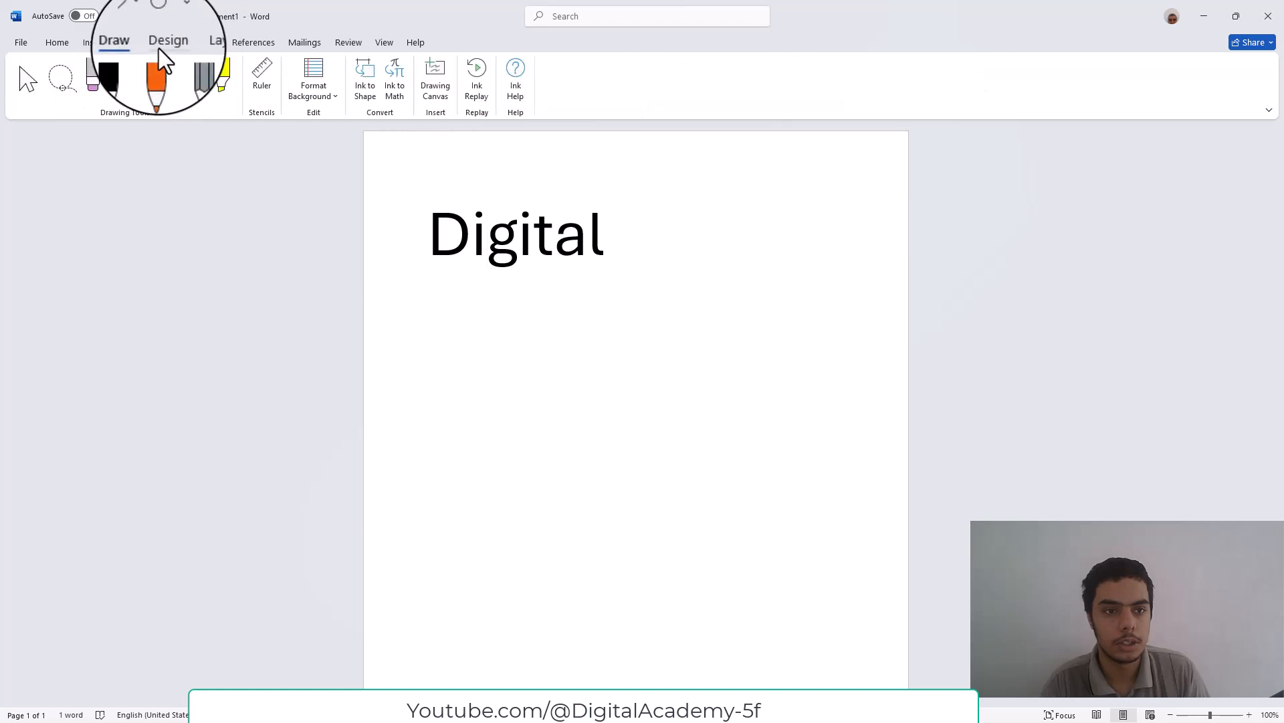
click(163, 43)
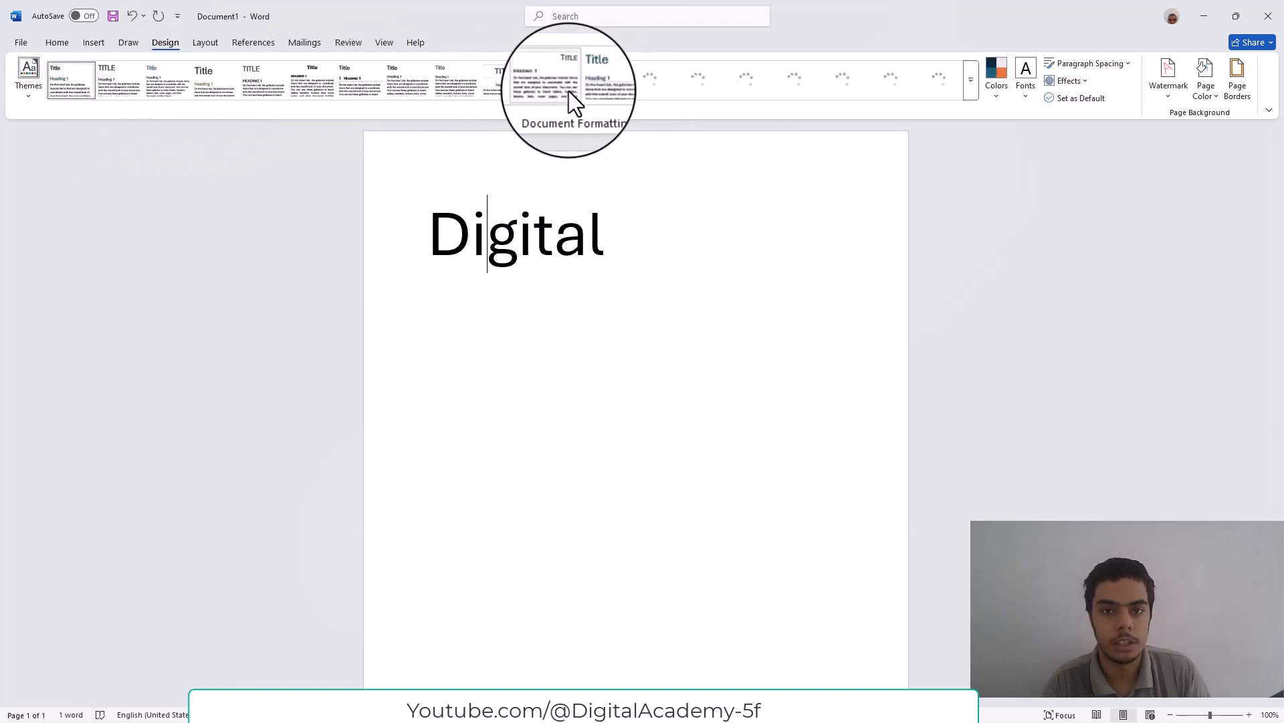
click(253, 43)
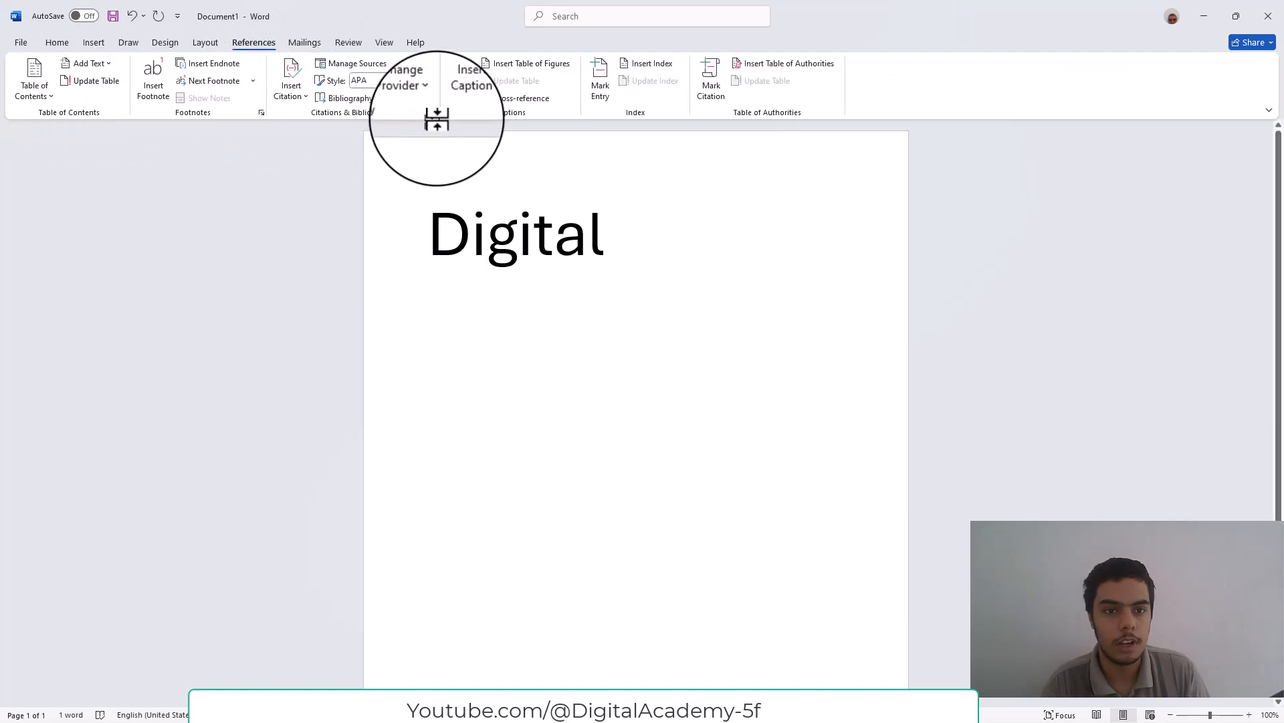
click(46, 37)
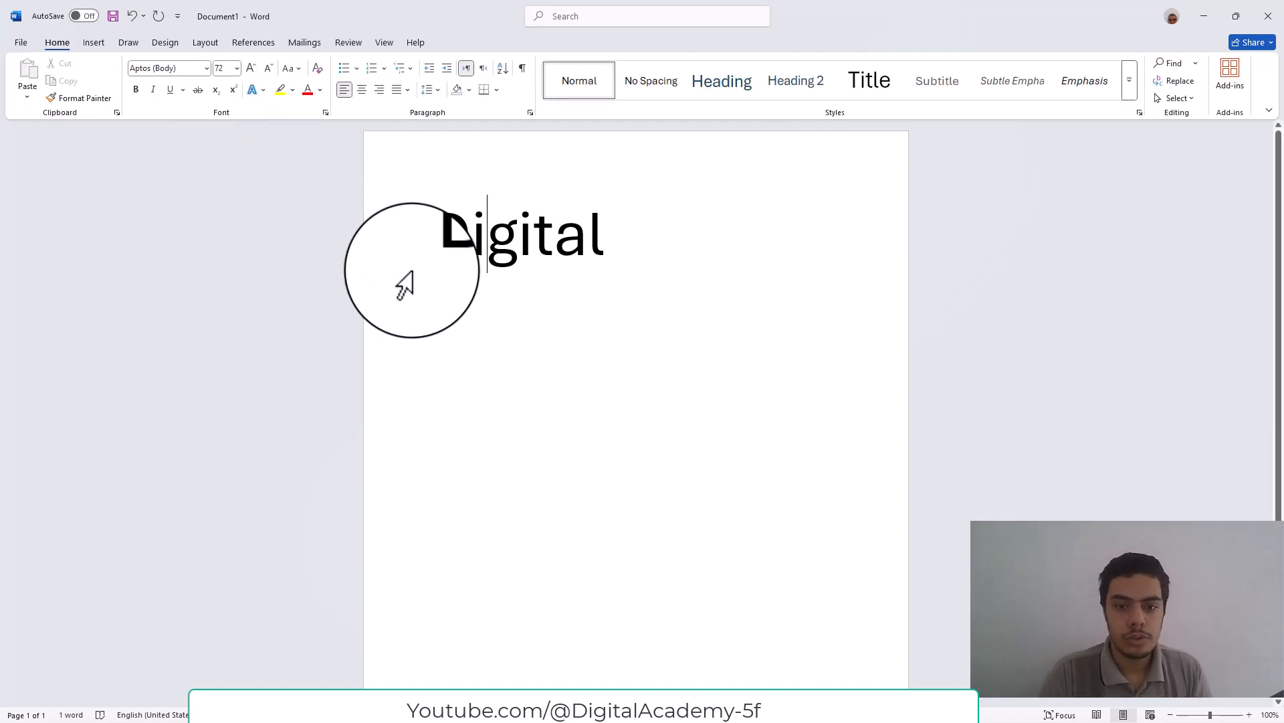
click(622, 267)
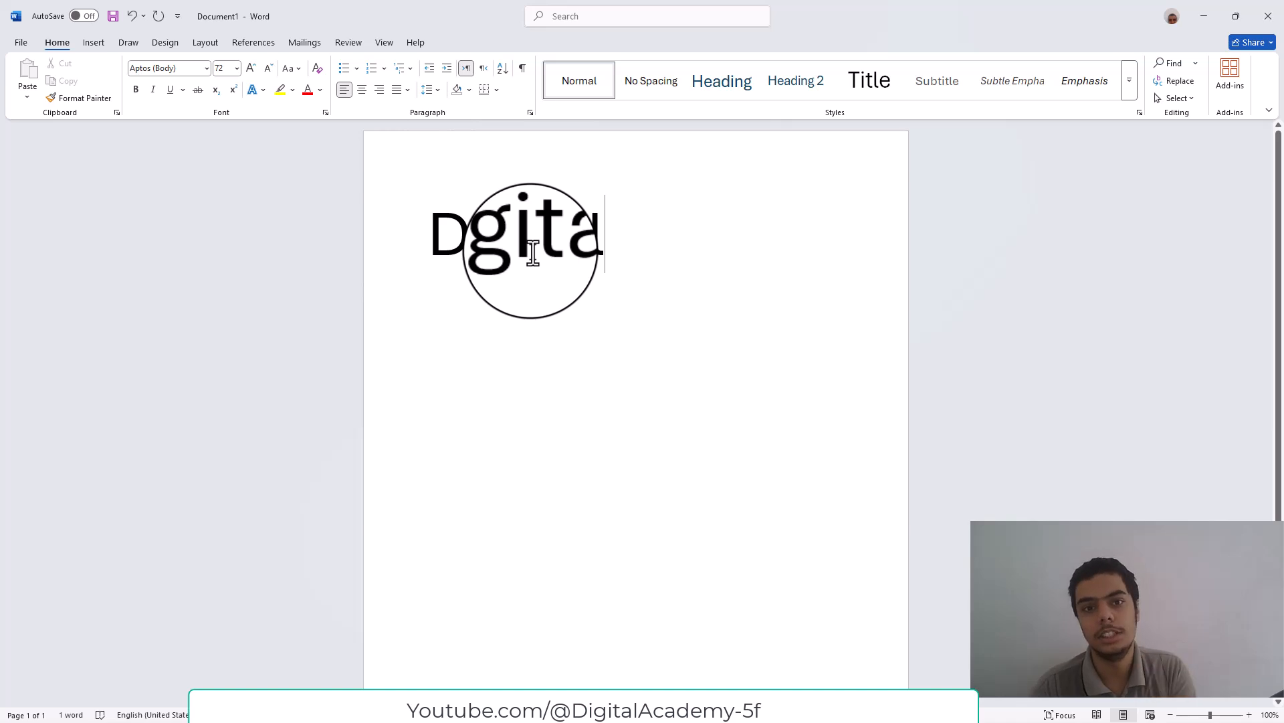
Step: Look through the new-document templates from the open document and search for online Business templates
click(17, 47)
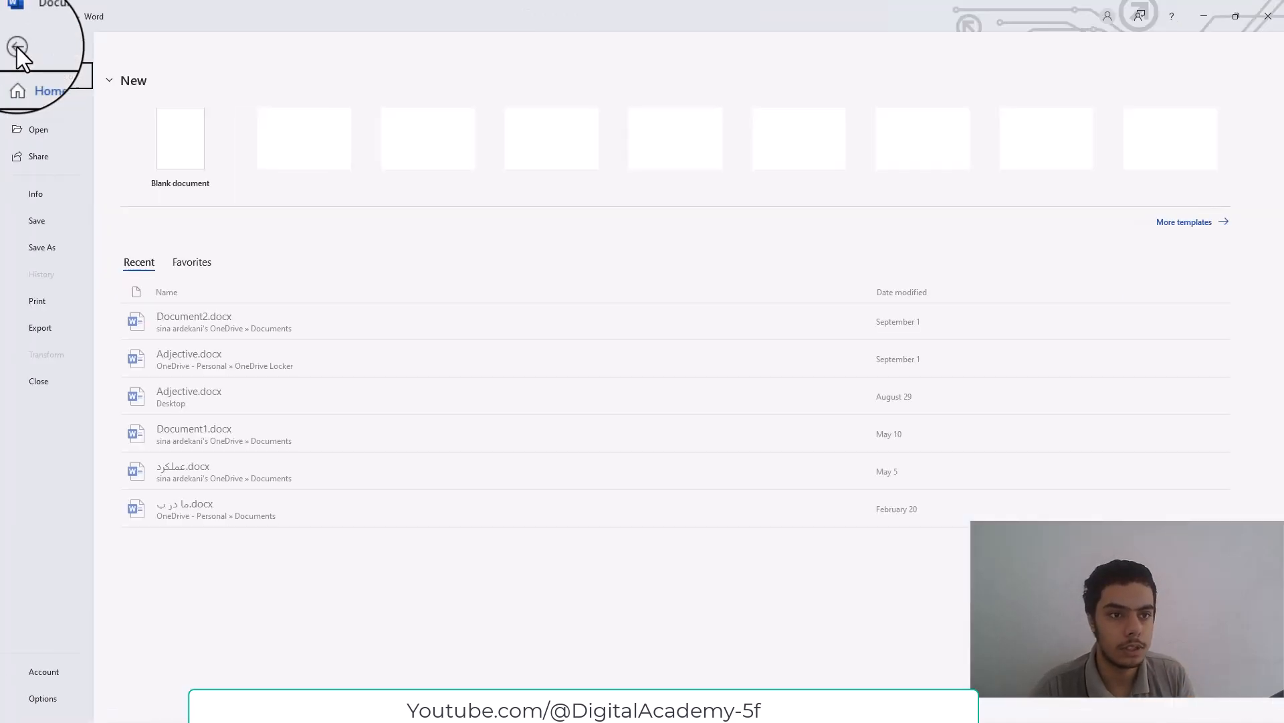
click(35, 105)
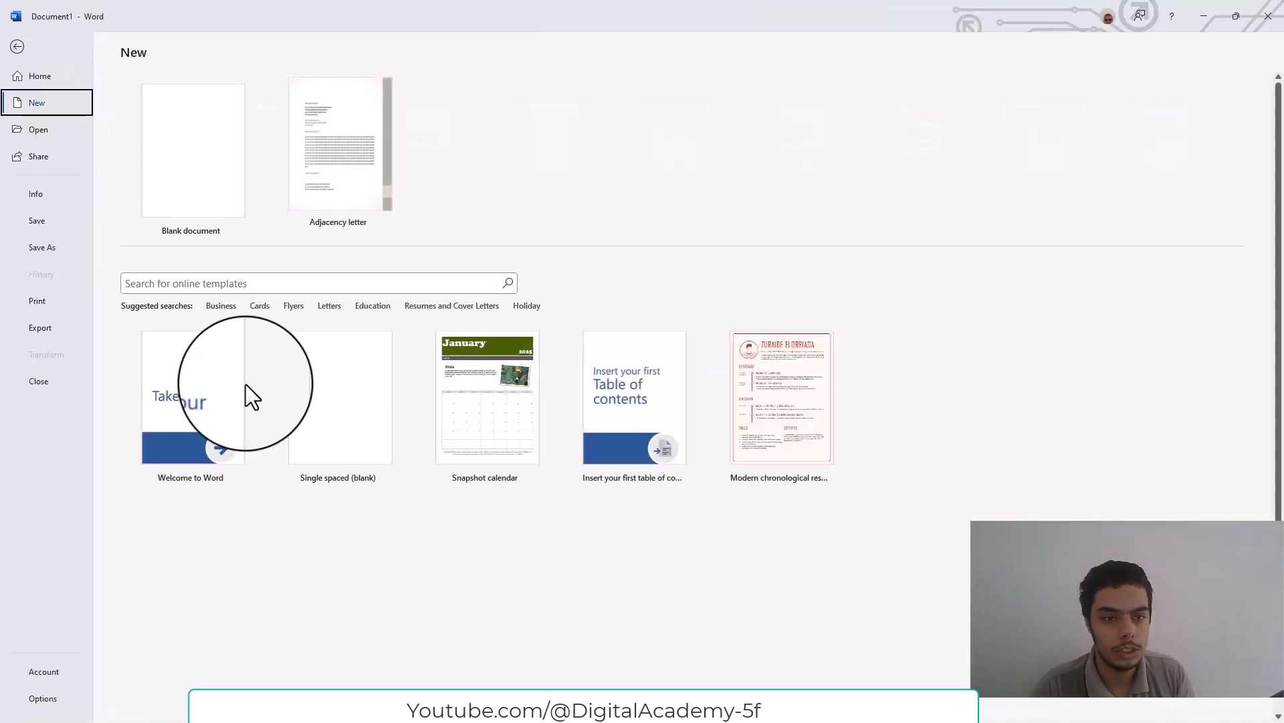
scroll(535, 426, down, 3)
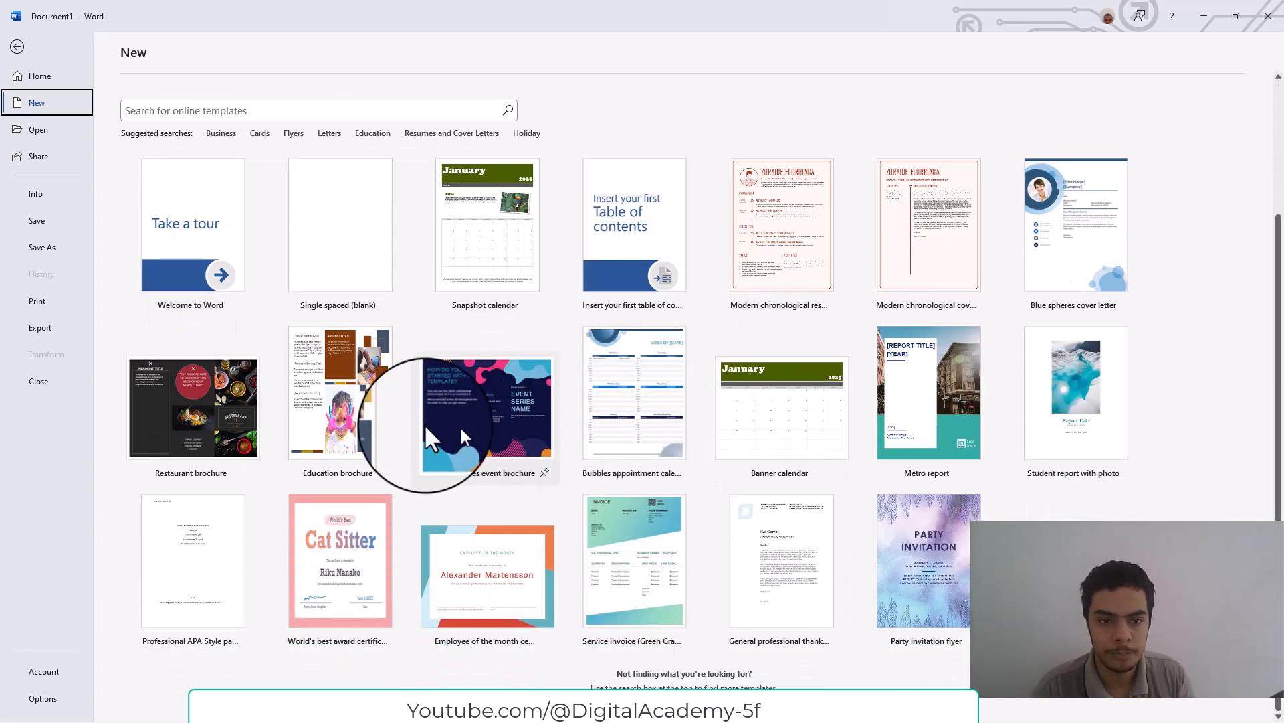
scroll(483, 294, up, 2)
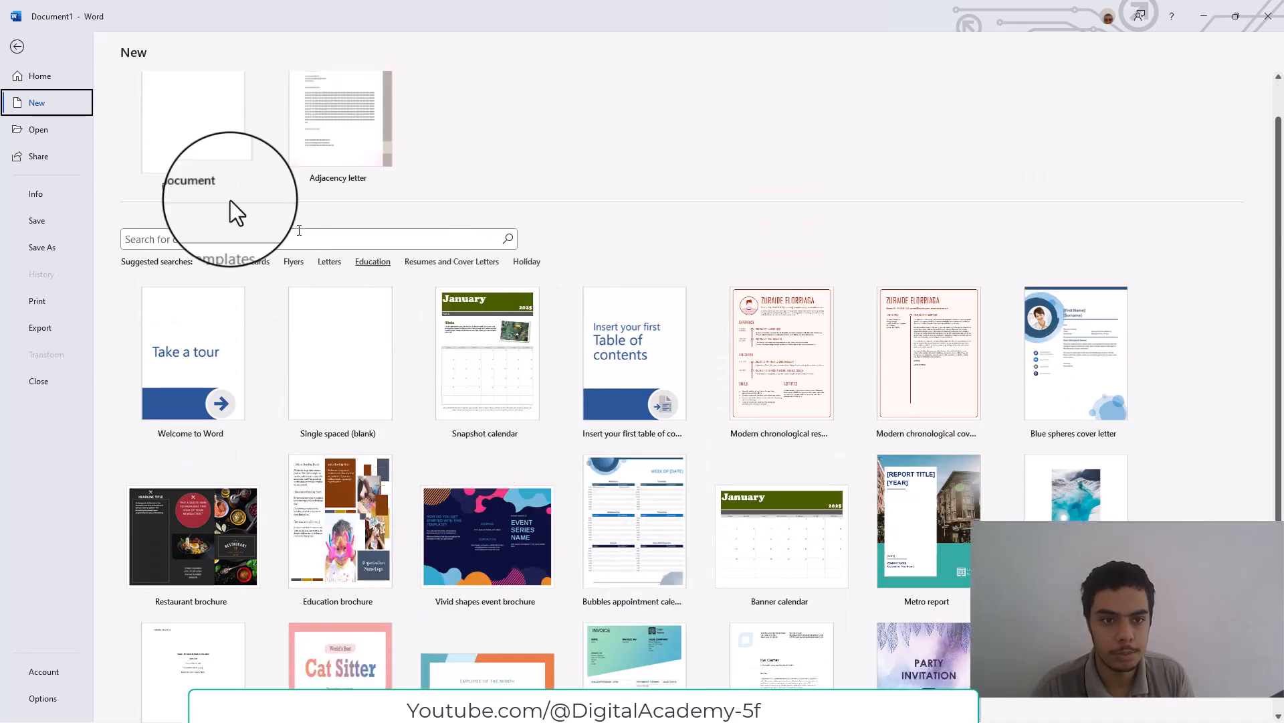
click(196, 235)
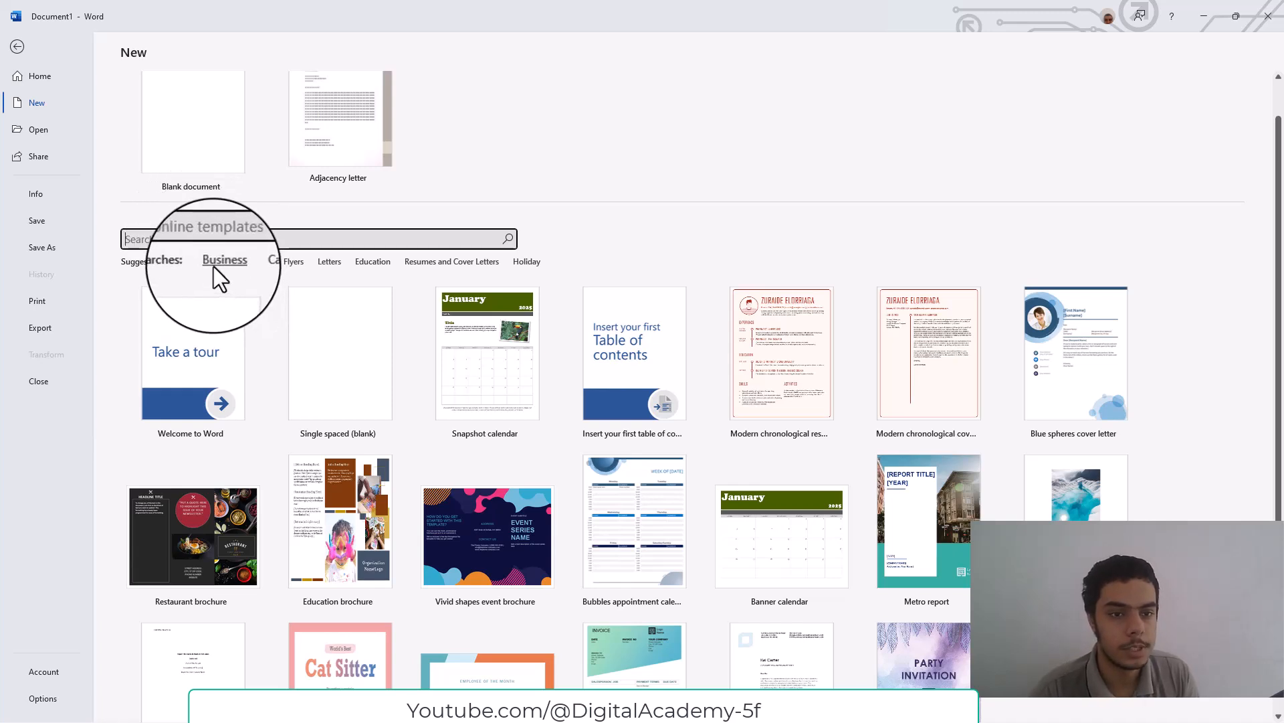
click(214, 267)
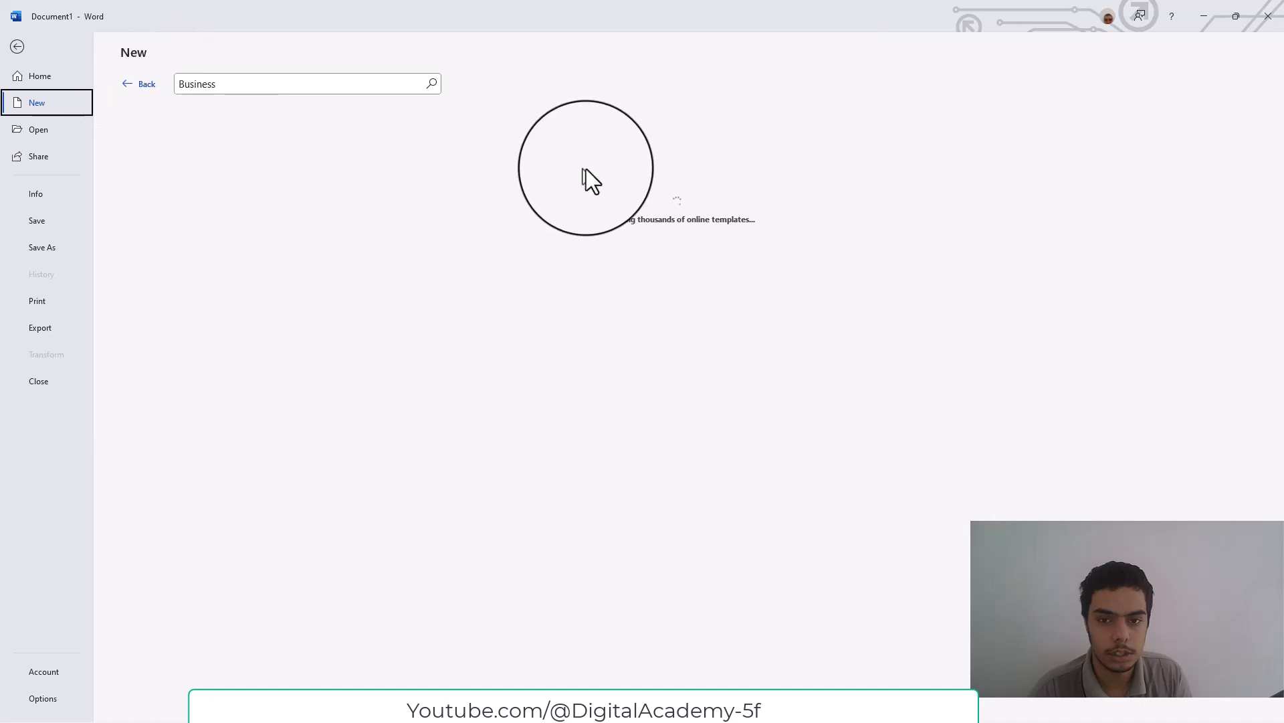
Step: Leave the Business template search and create a new document from the Party invitation flyer template
click(132, 87)
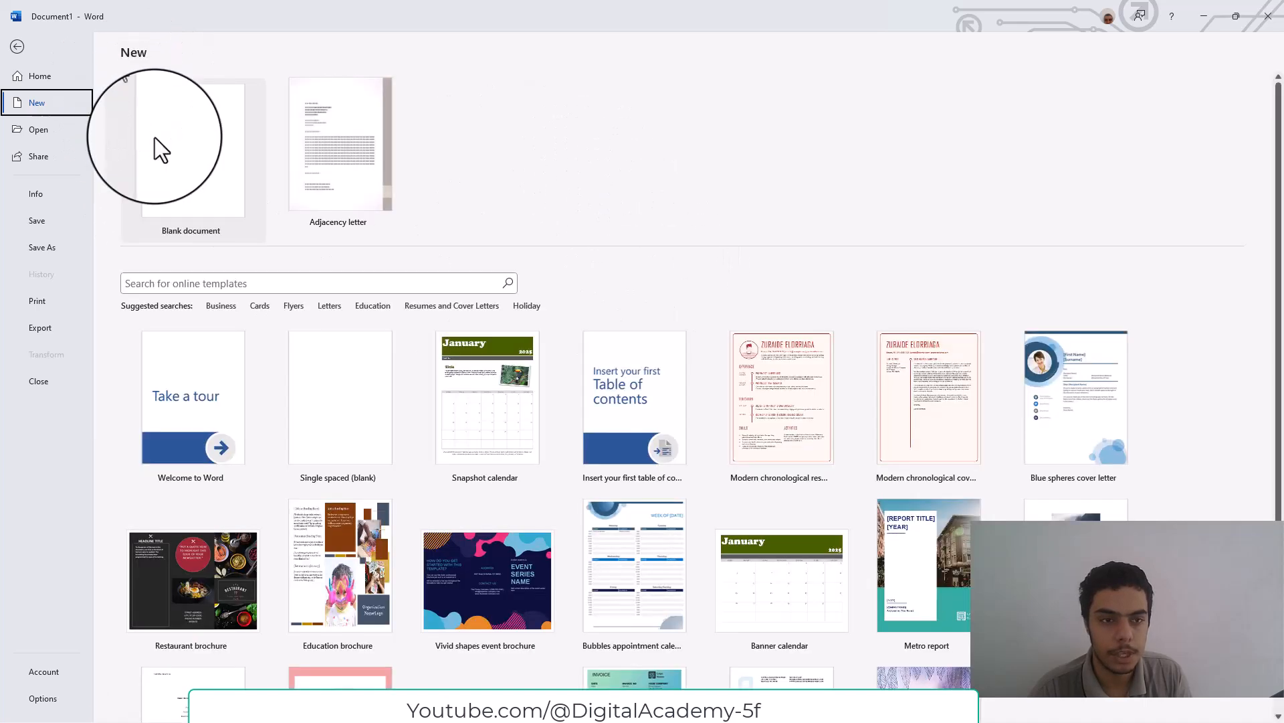
scroll(463, 436, down, 3)
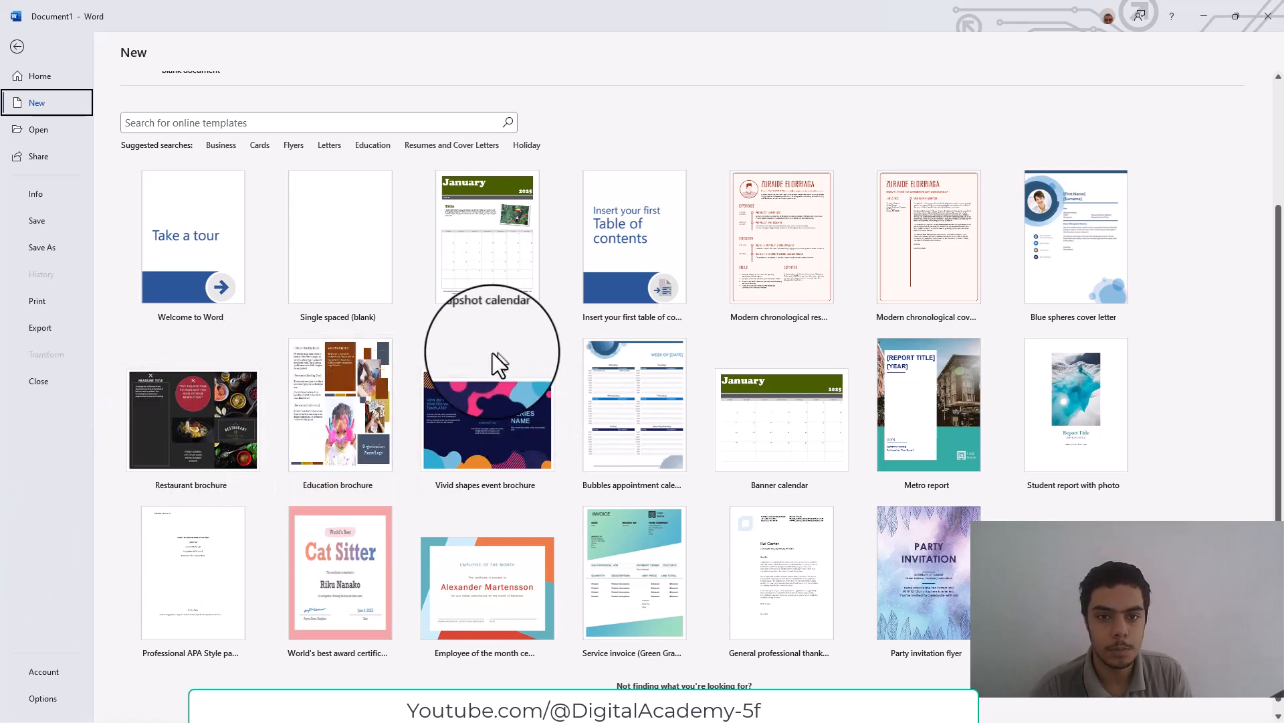
scroll(1031, 374, down, 1)
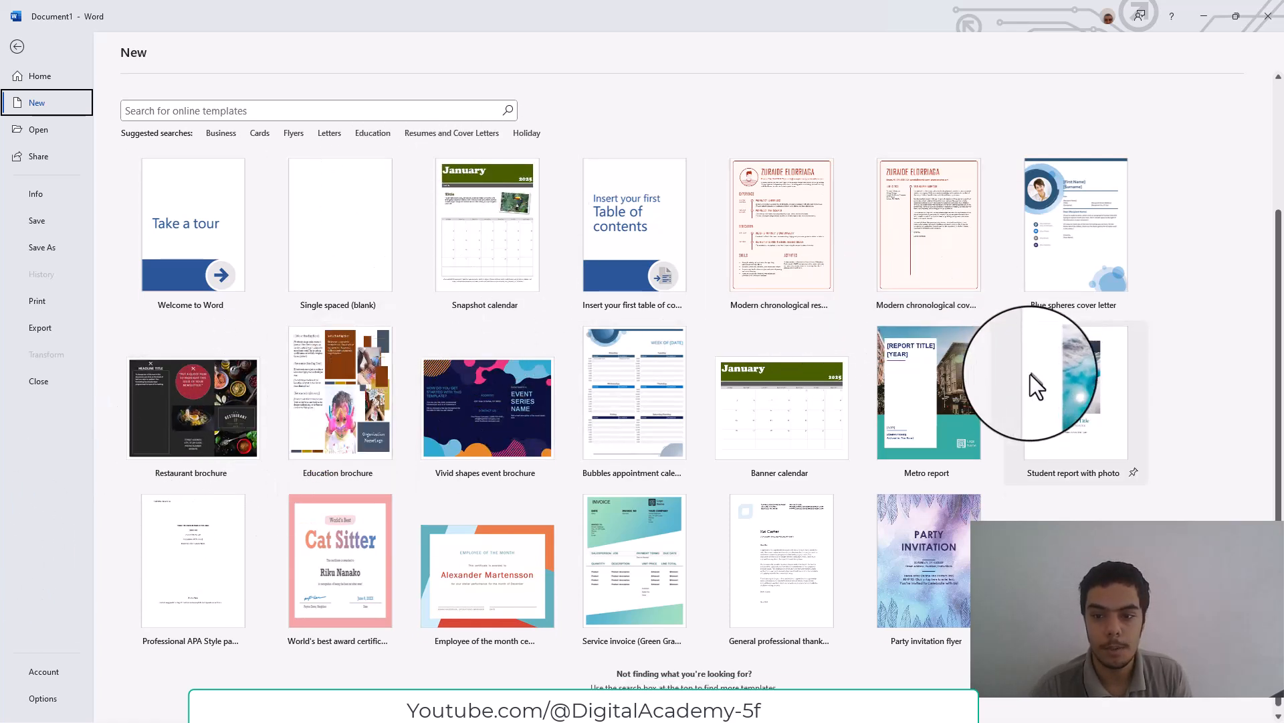
click(925, 554)
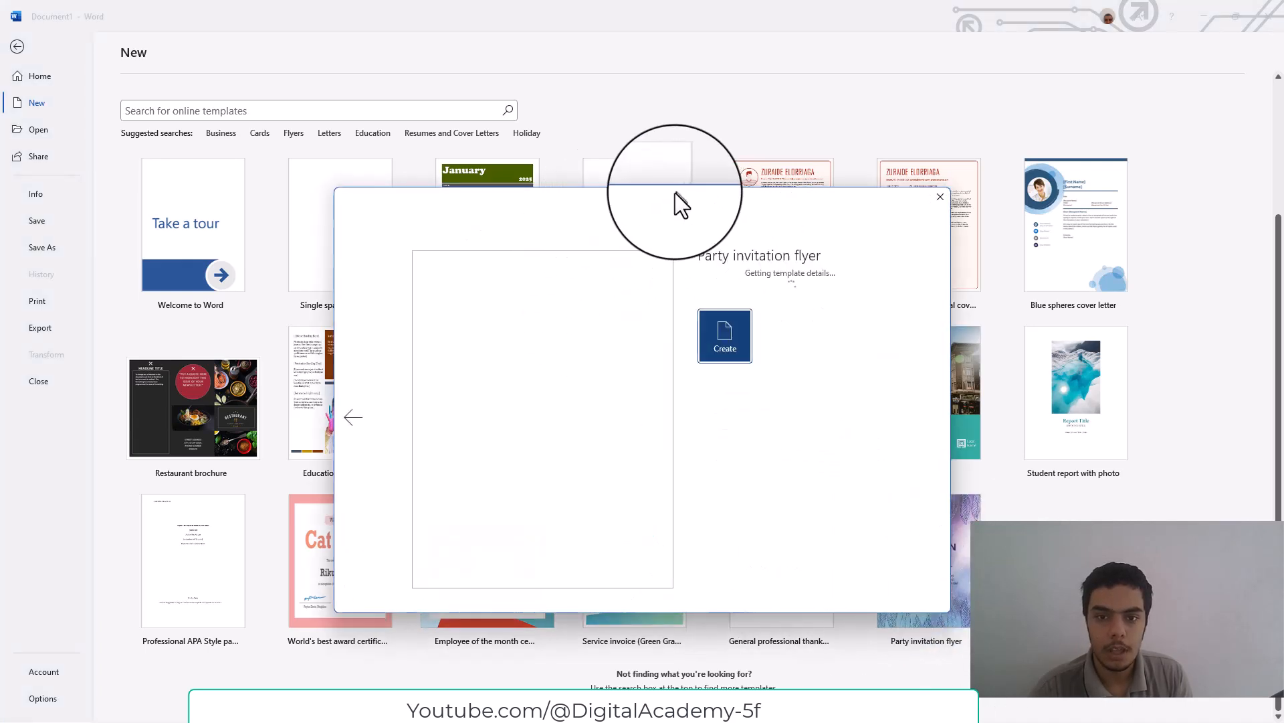
drag(676, 194, 748, 110)
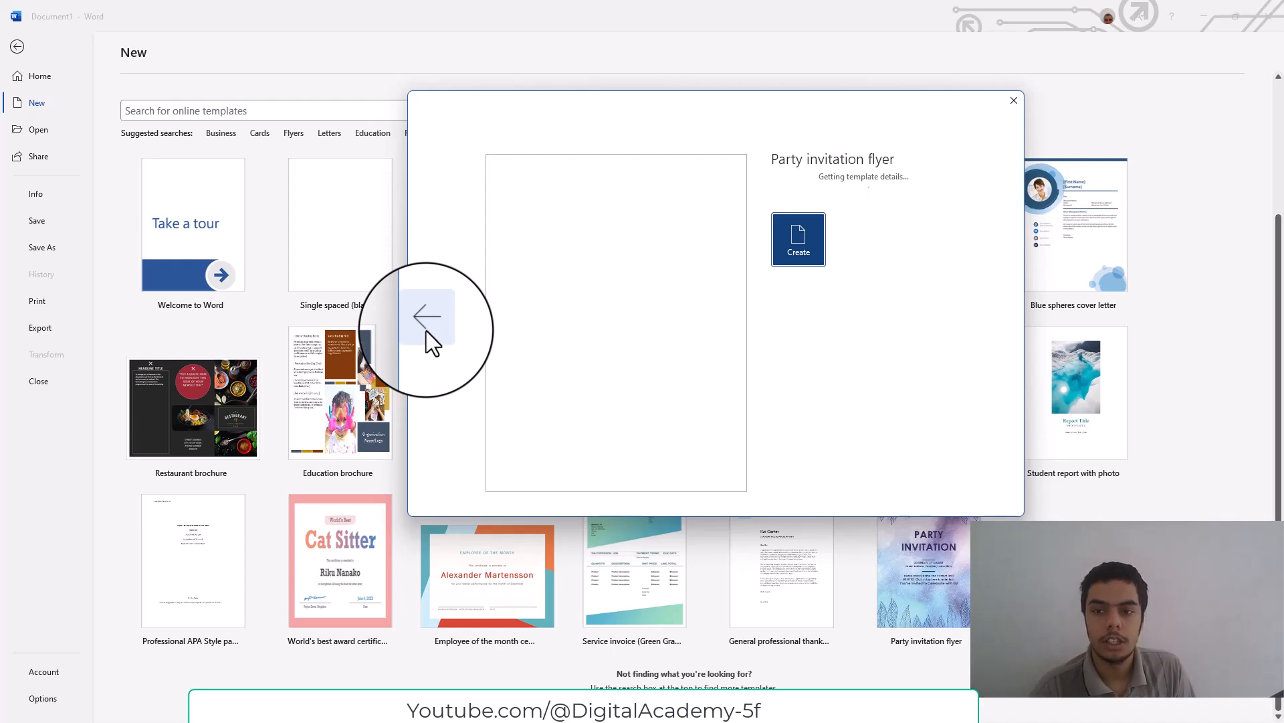
click(784, 249)
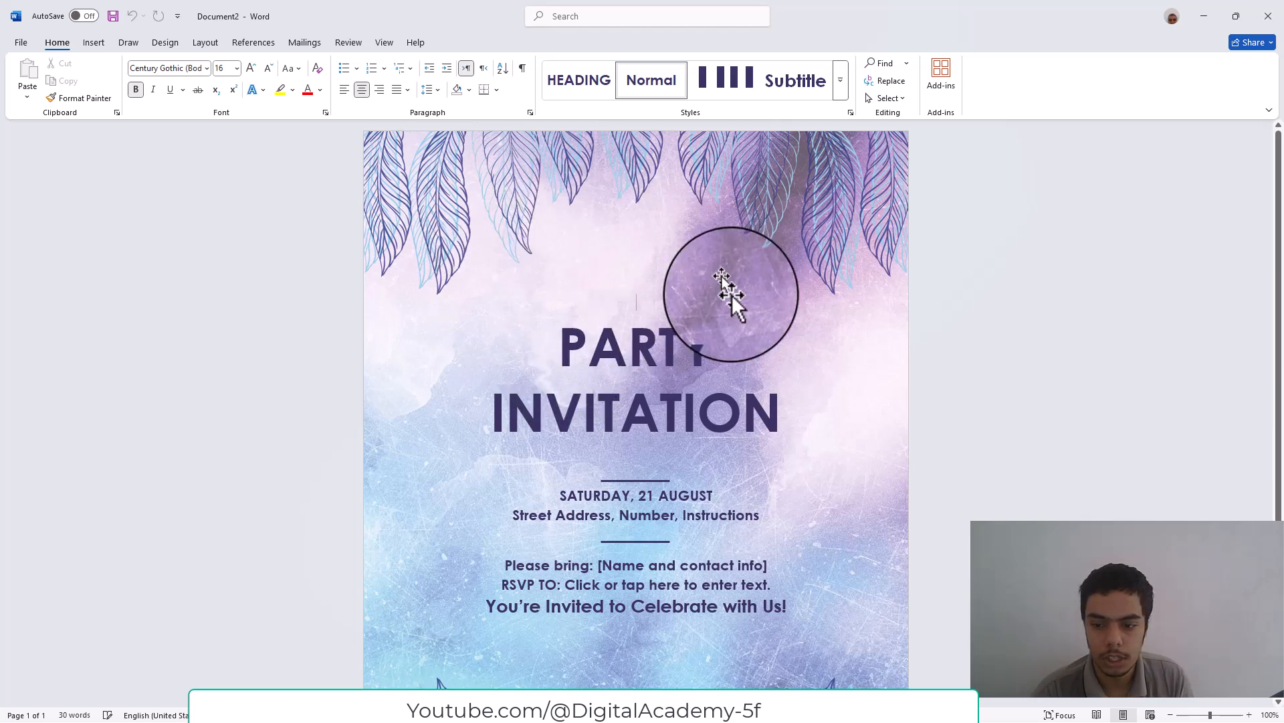
Step: View the flyer in Web Layout and return it to Print Layout
click(1151, 715)
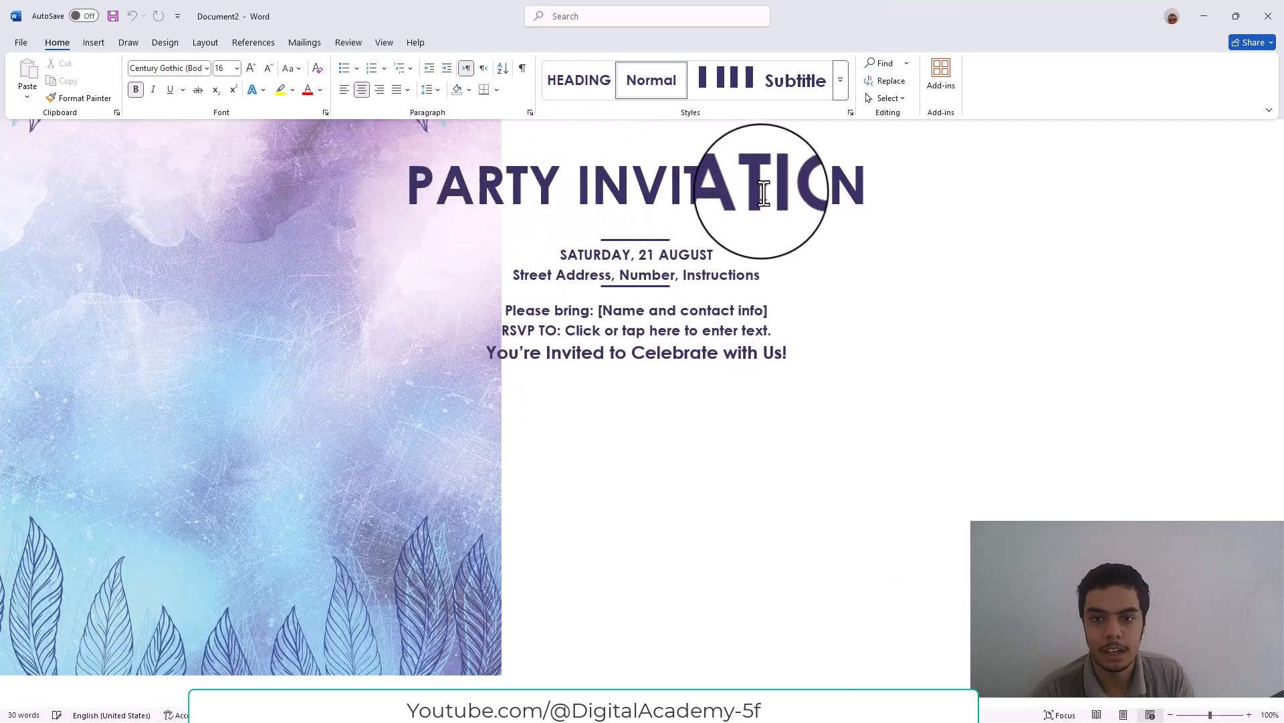
click(1122, 714)
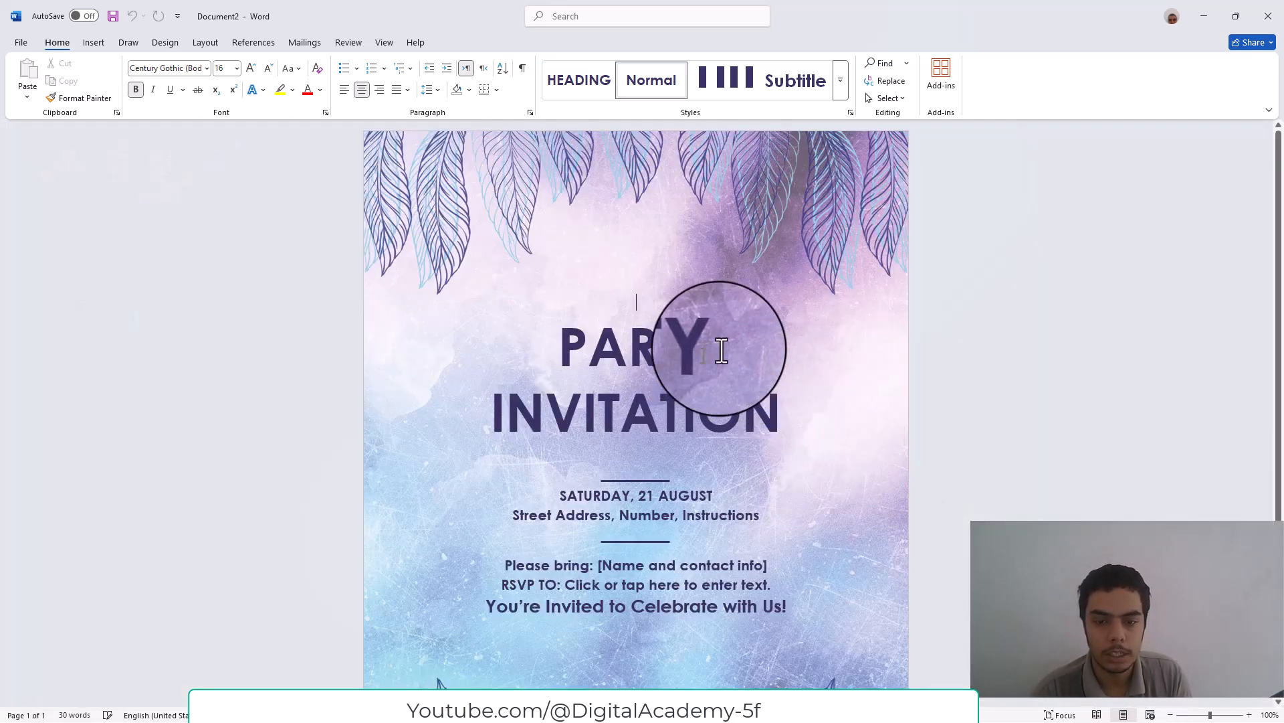
Step: Replace the word "PARTY" in the flyer's title with "Digital"
drag(737, 344, 820, 363)
double_click(669, 345)
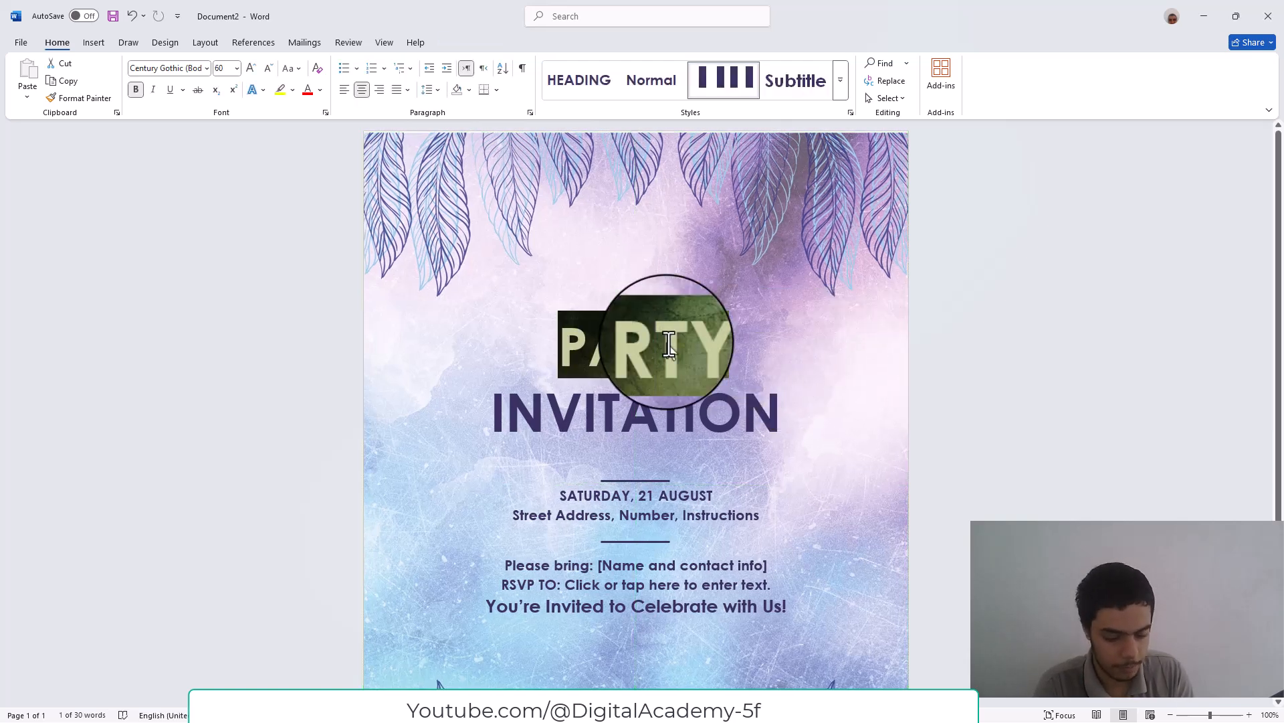
text(Digital)
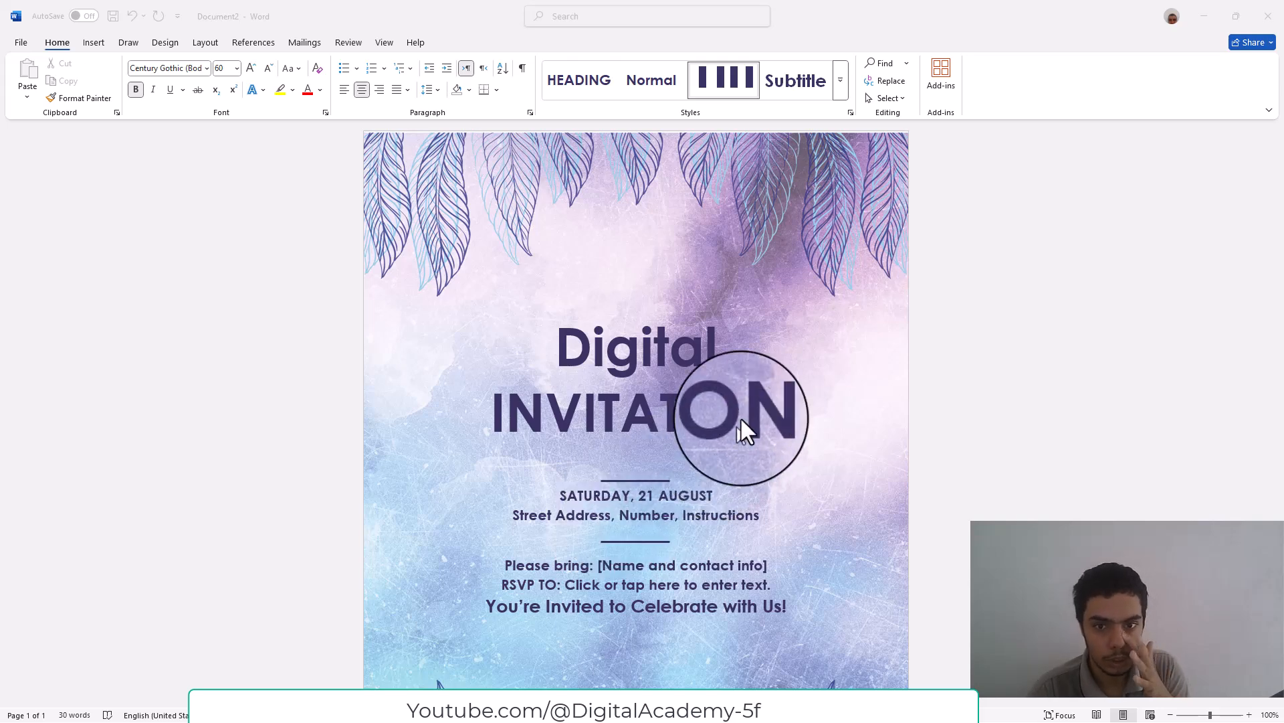
click(745, 375)
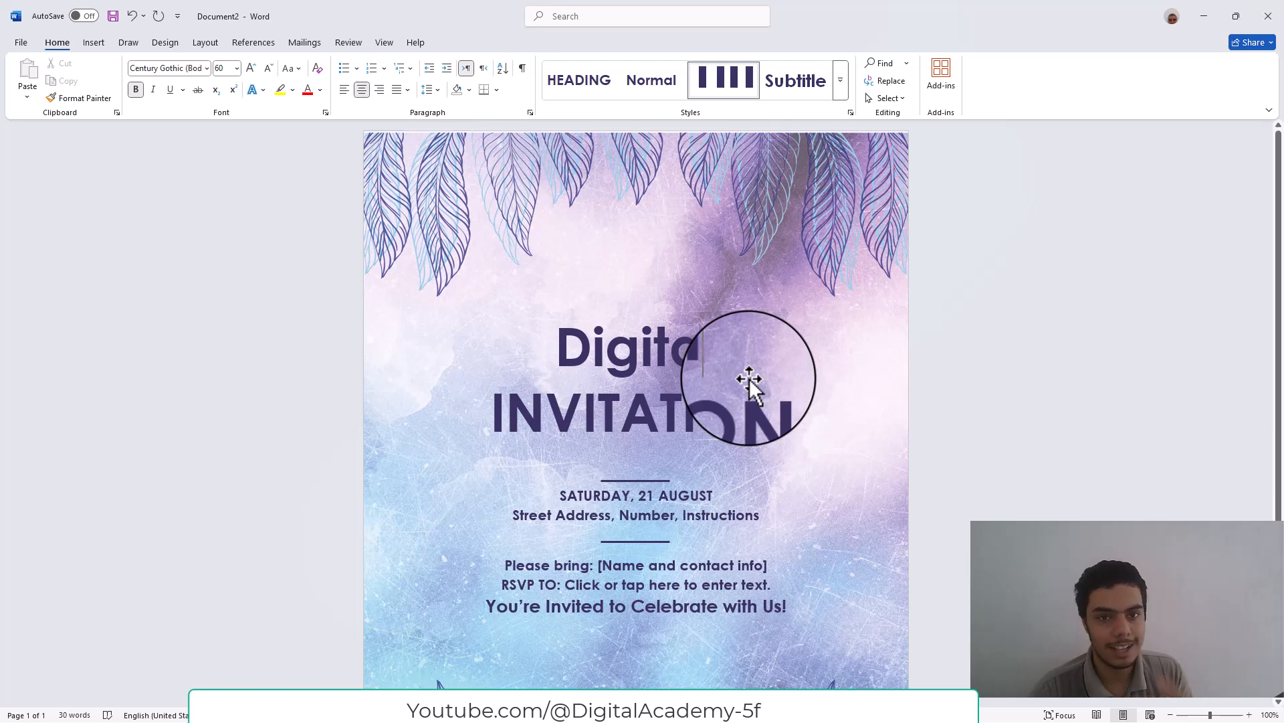
text(l)
Step: Preview the open Word windows and switch from the flyer to Document1
key(super)
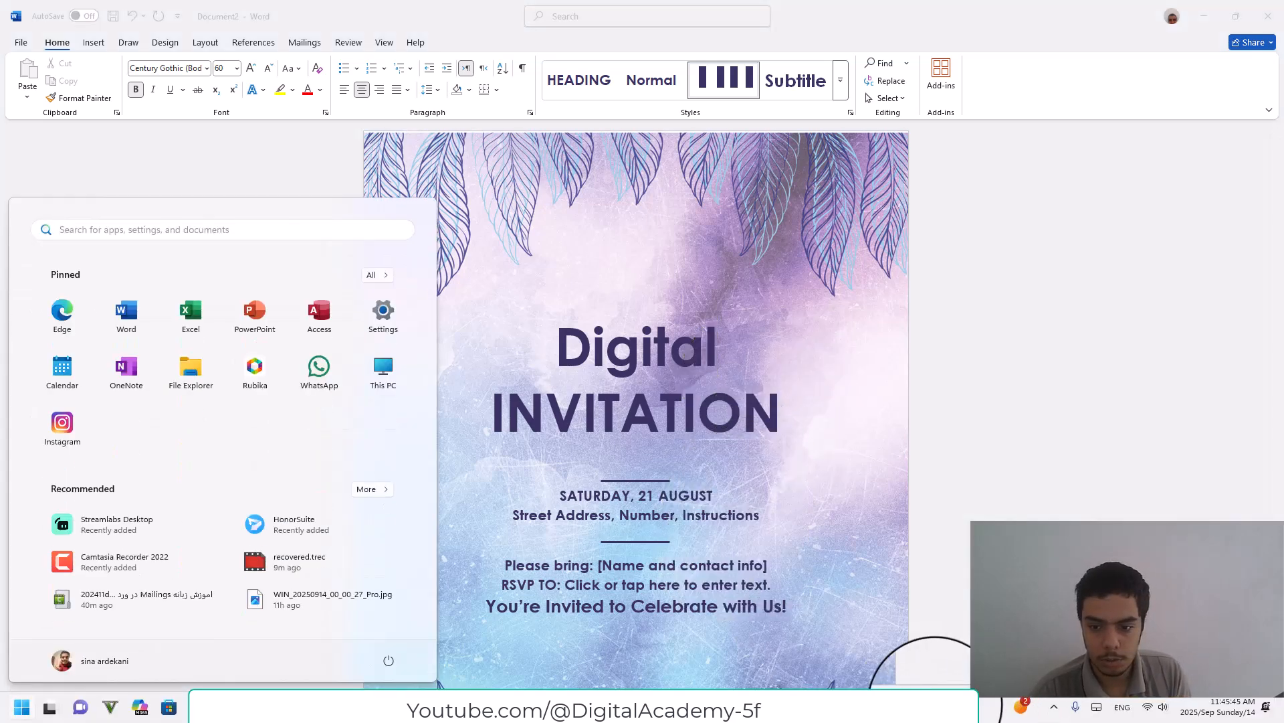
mouse_move(935, 708)
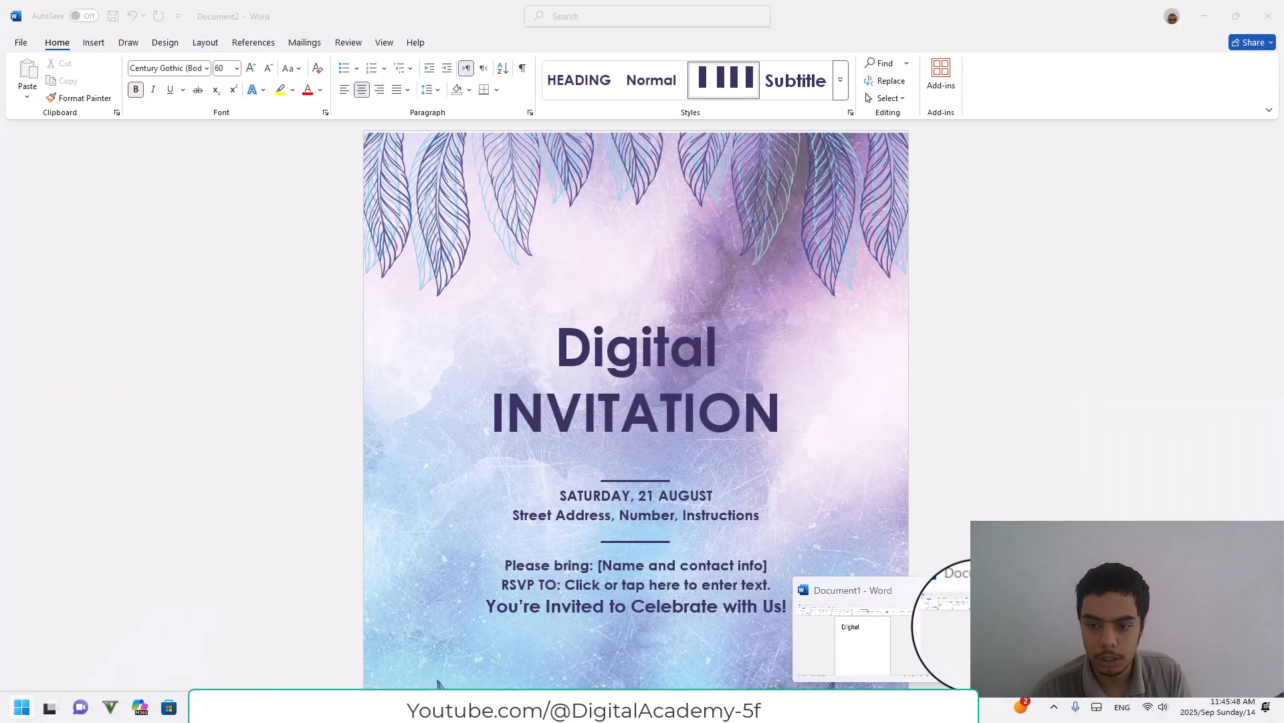
mouse_move(867, 626)
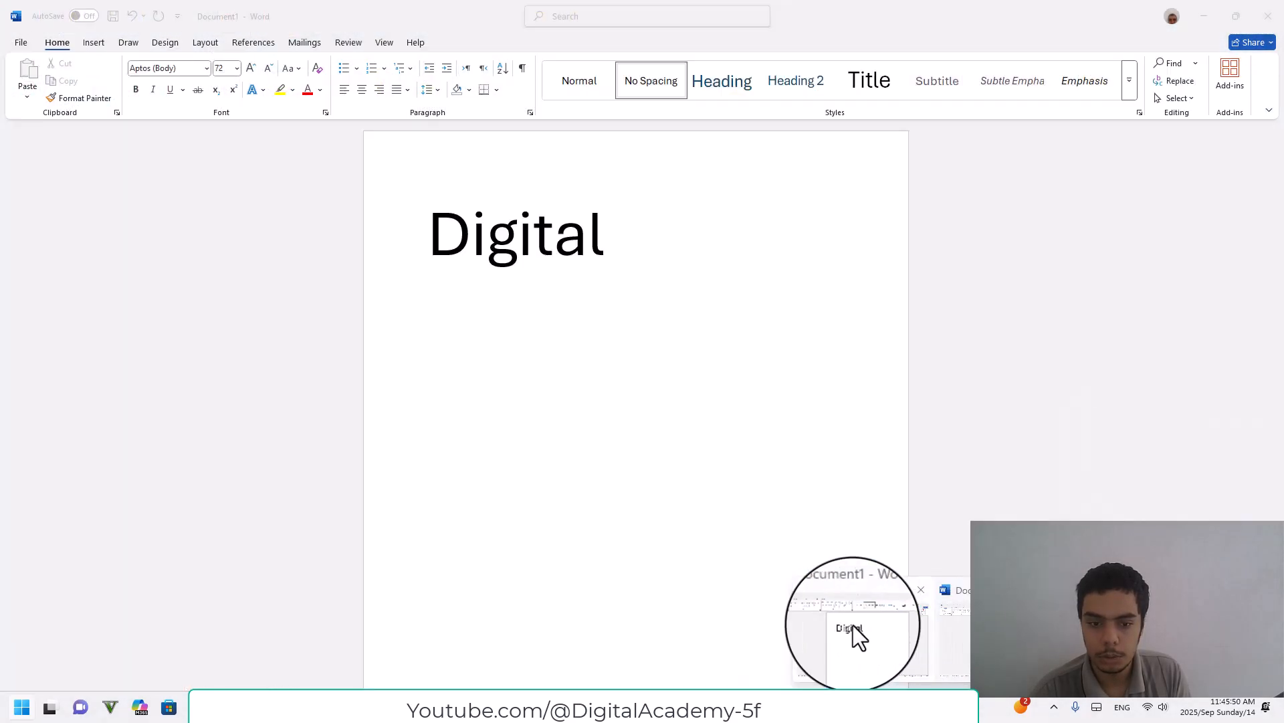
mouse_move(943, 630)
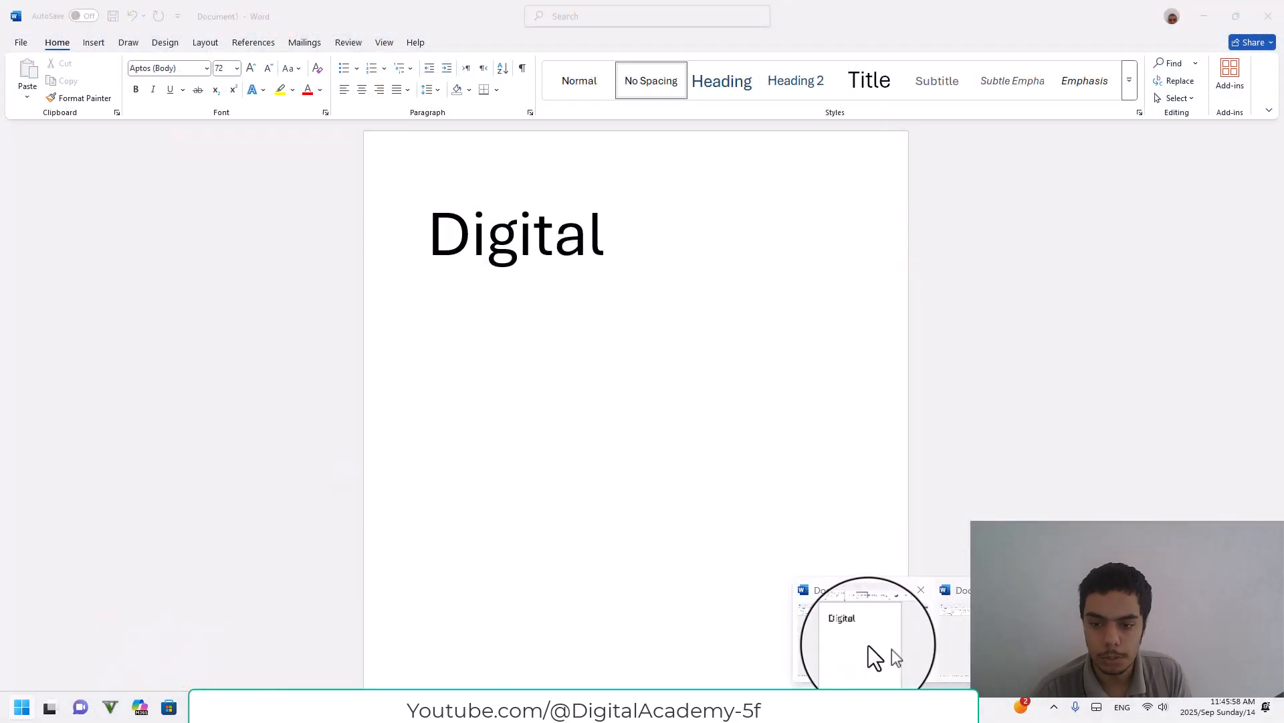
click(867, 652)
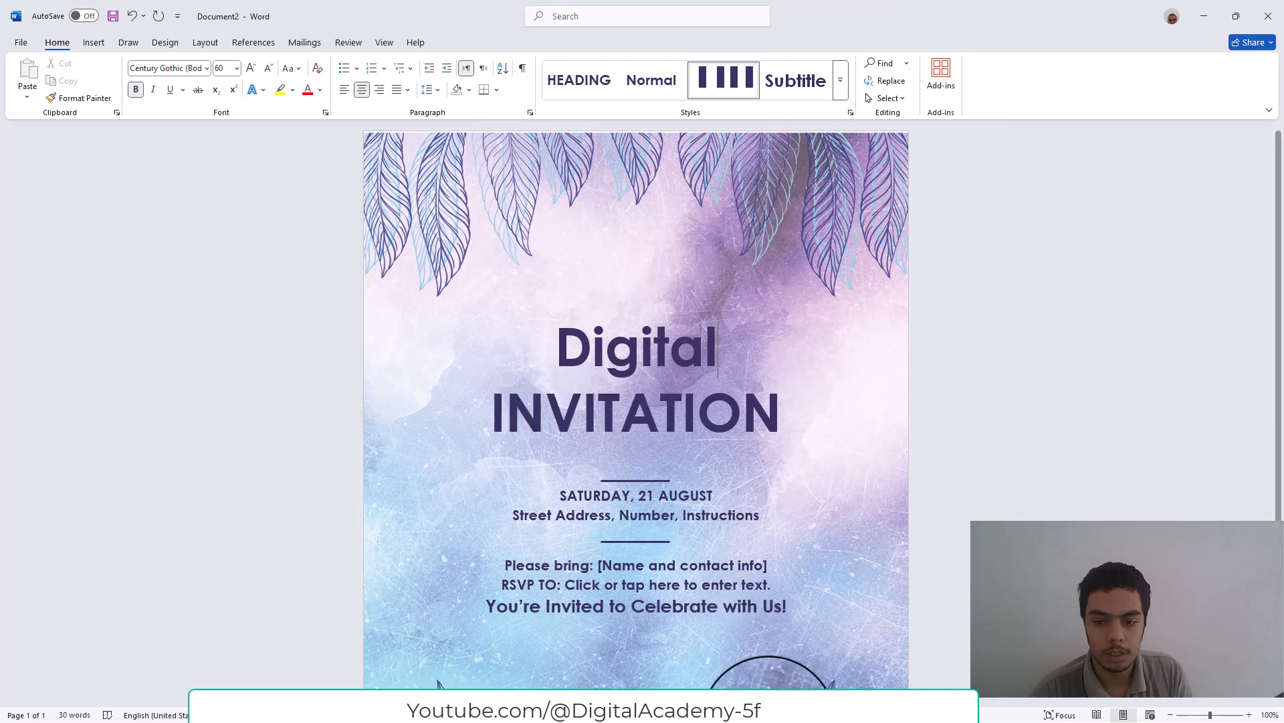
key(super)
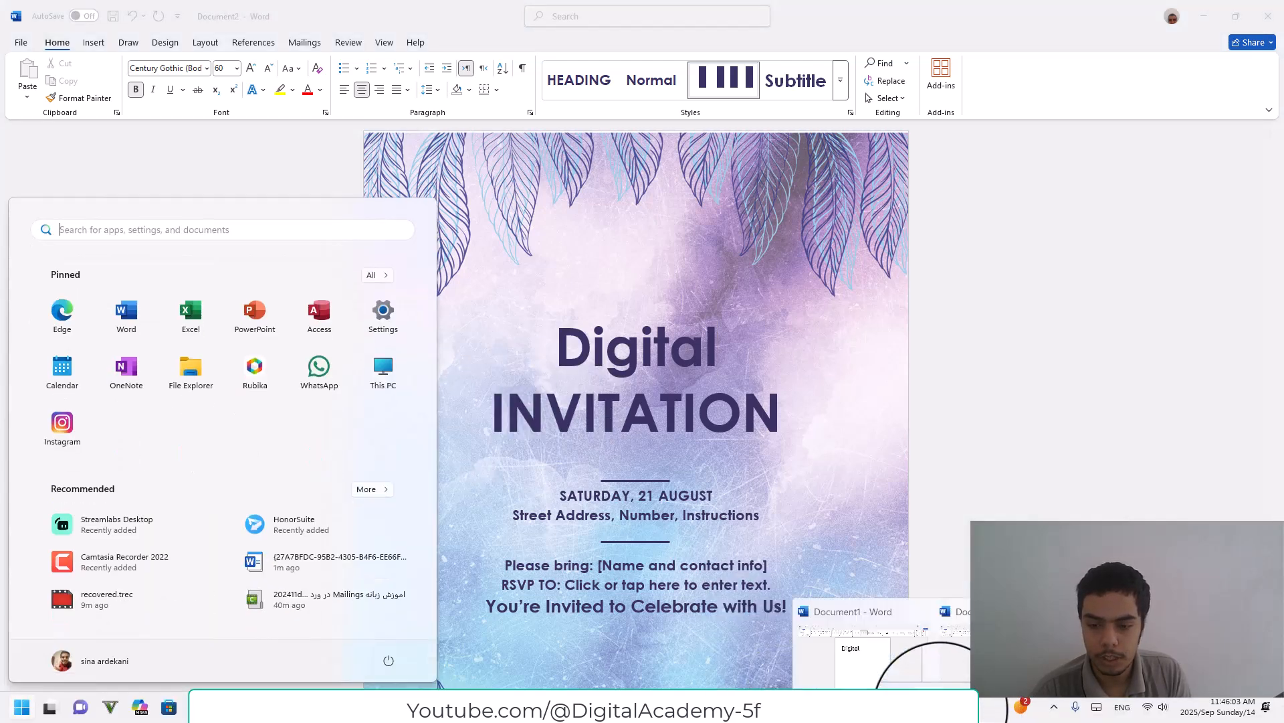
click(887, 647)
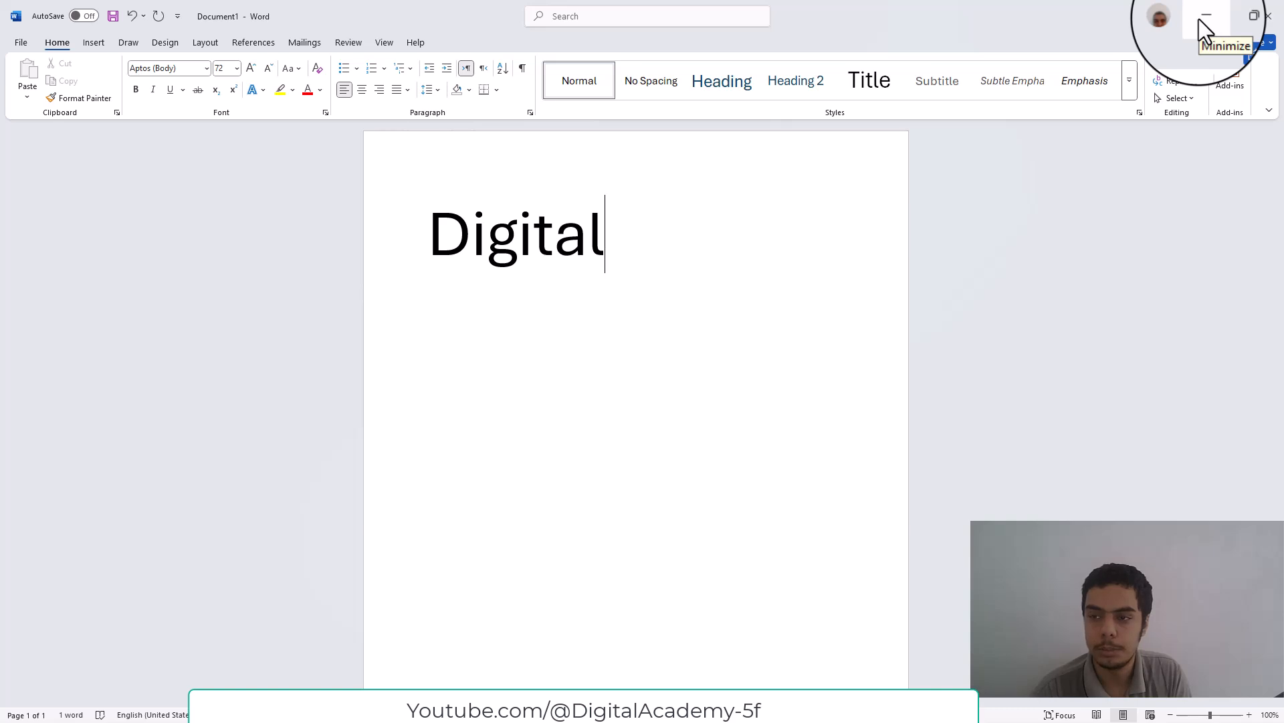
mouse_move(1239, 9)
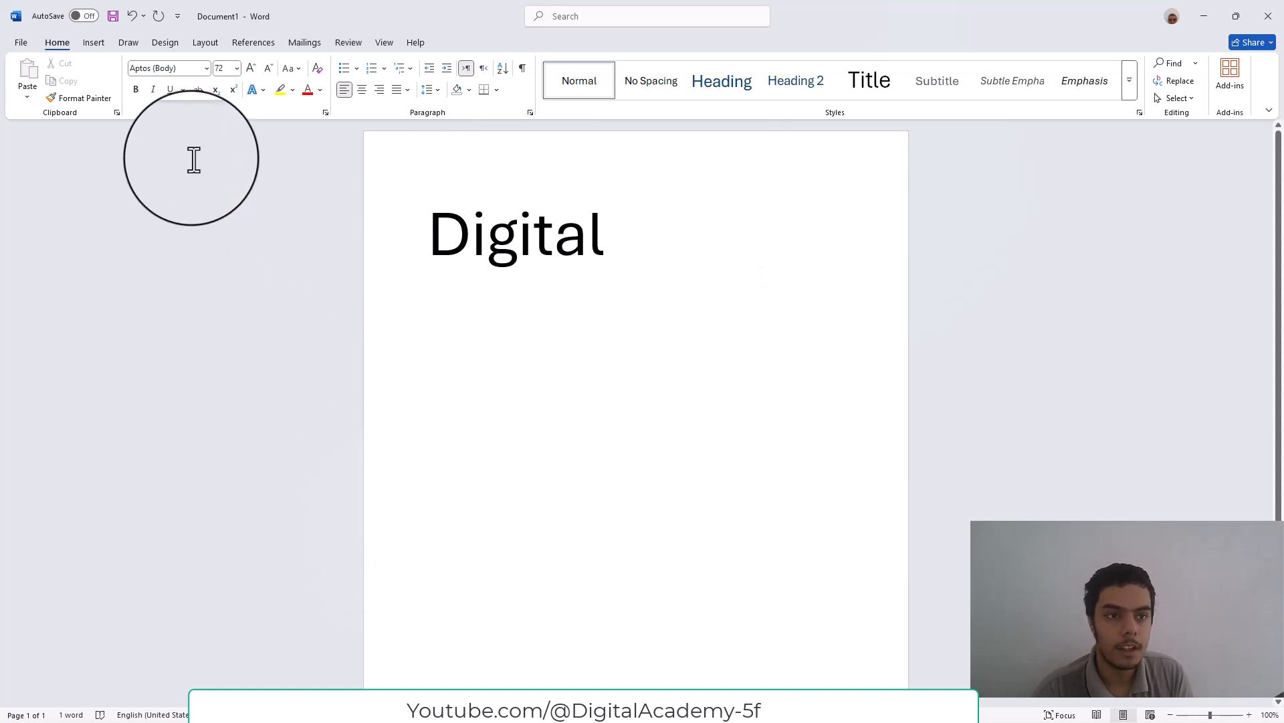
Step: Look through the locations for opening files: recent documents, OneDrive - Personal, This PC and Add a Place
click(25, 44)
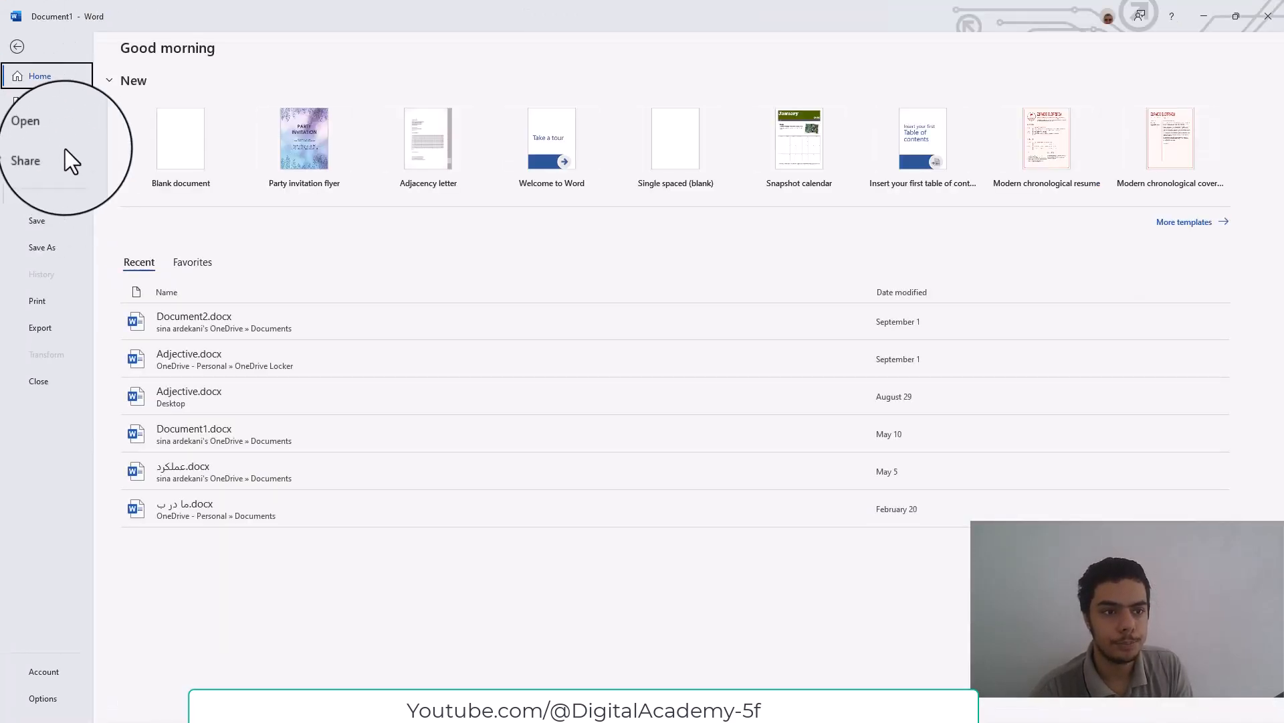
click(37, 130)
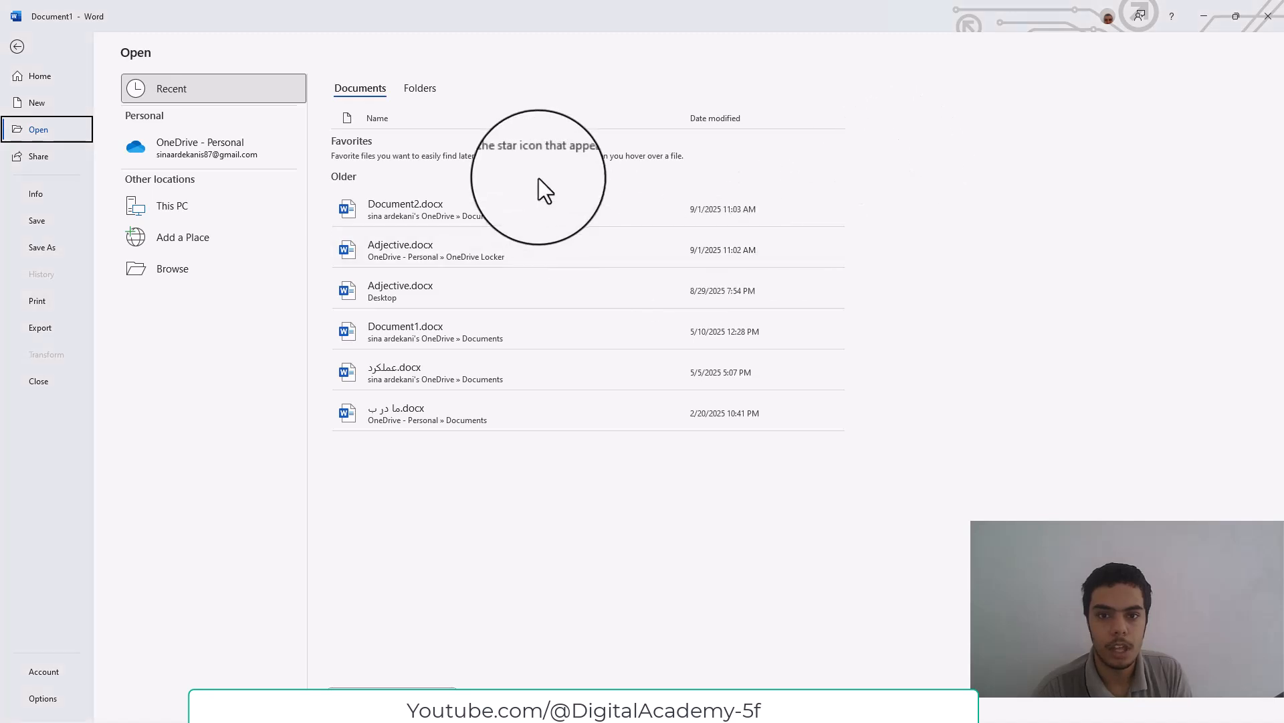
click(191, 146)
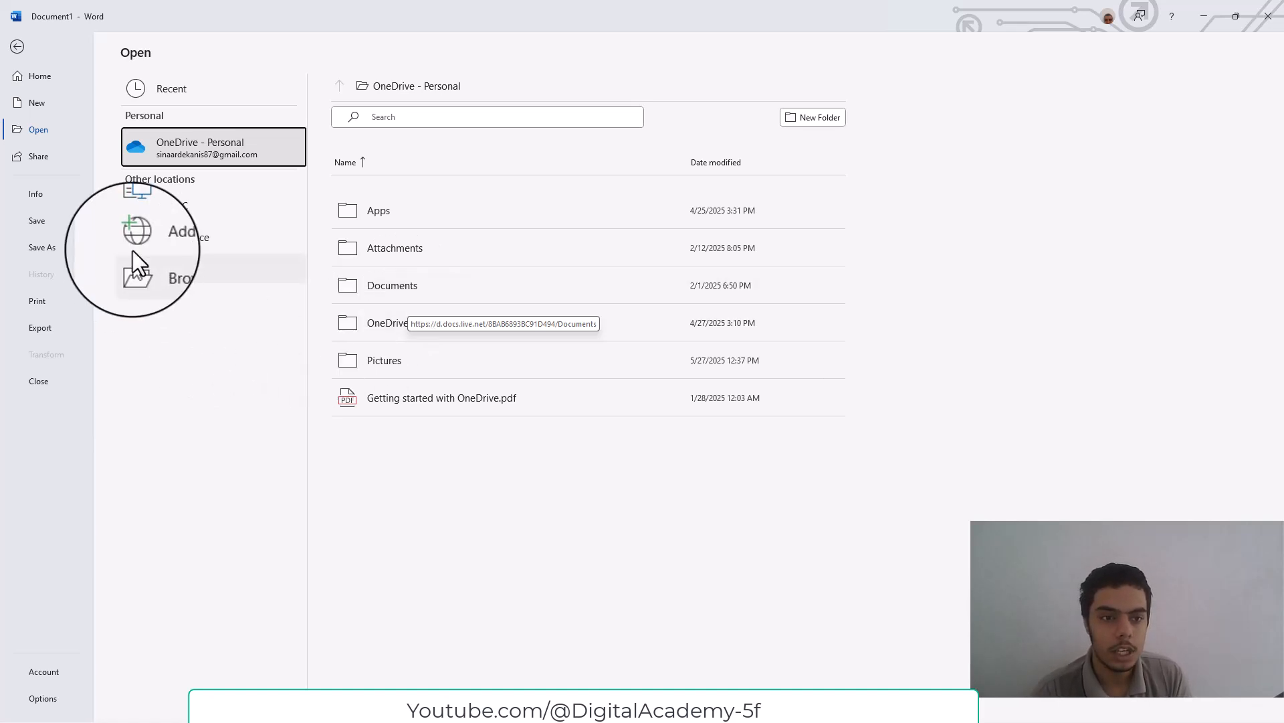
click(170, 202)
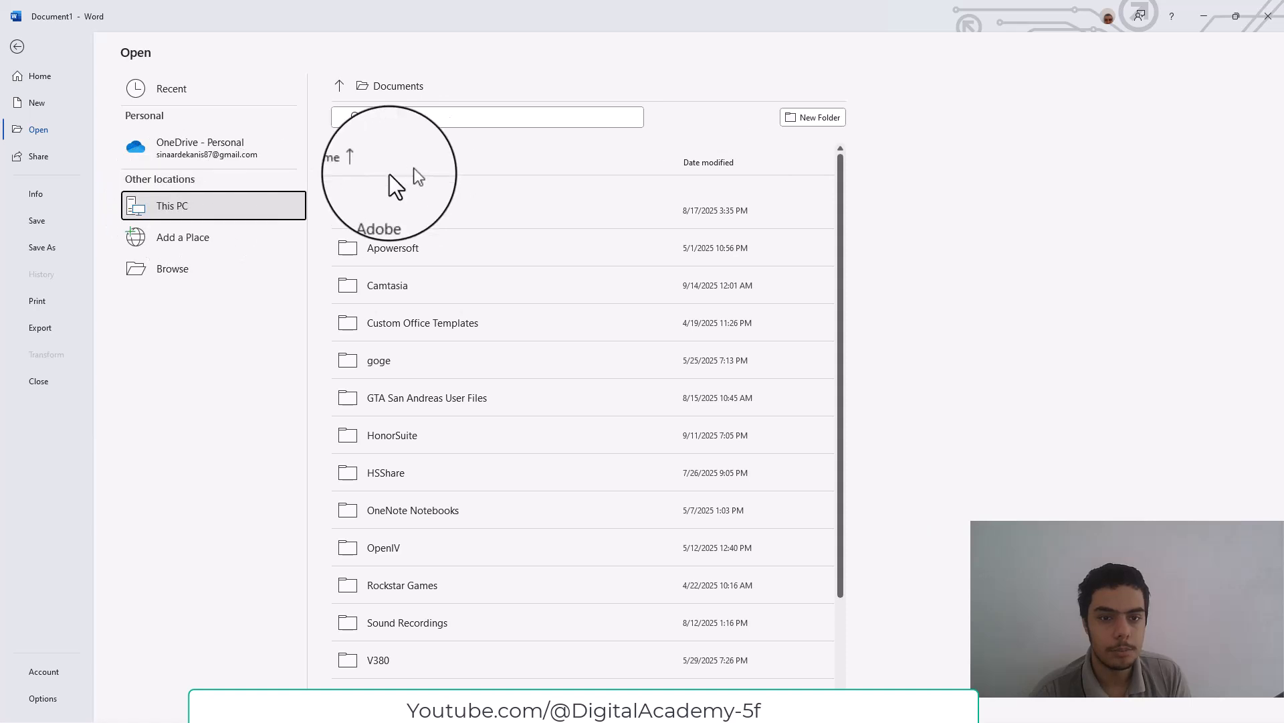
drag(845, 226, 815, 178)
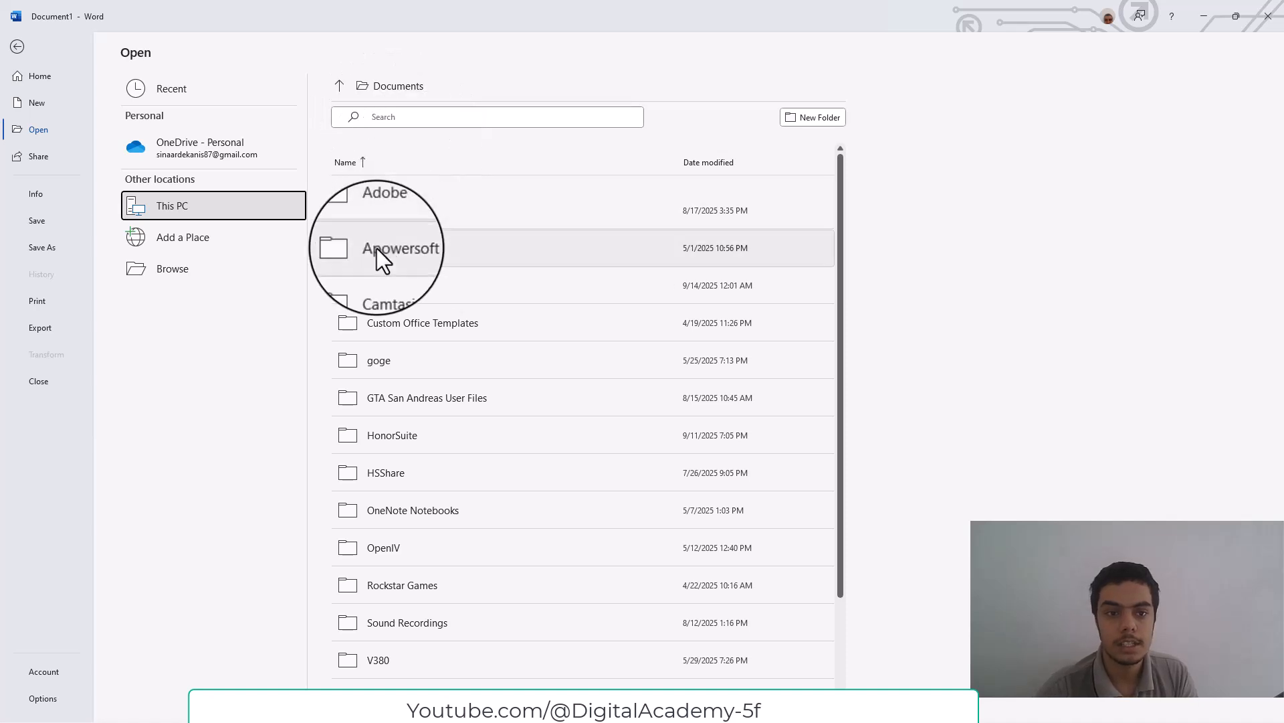
click(197, 237)
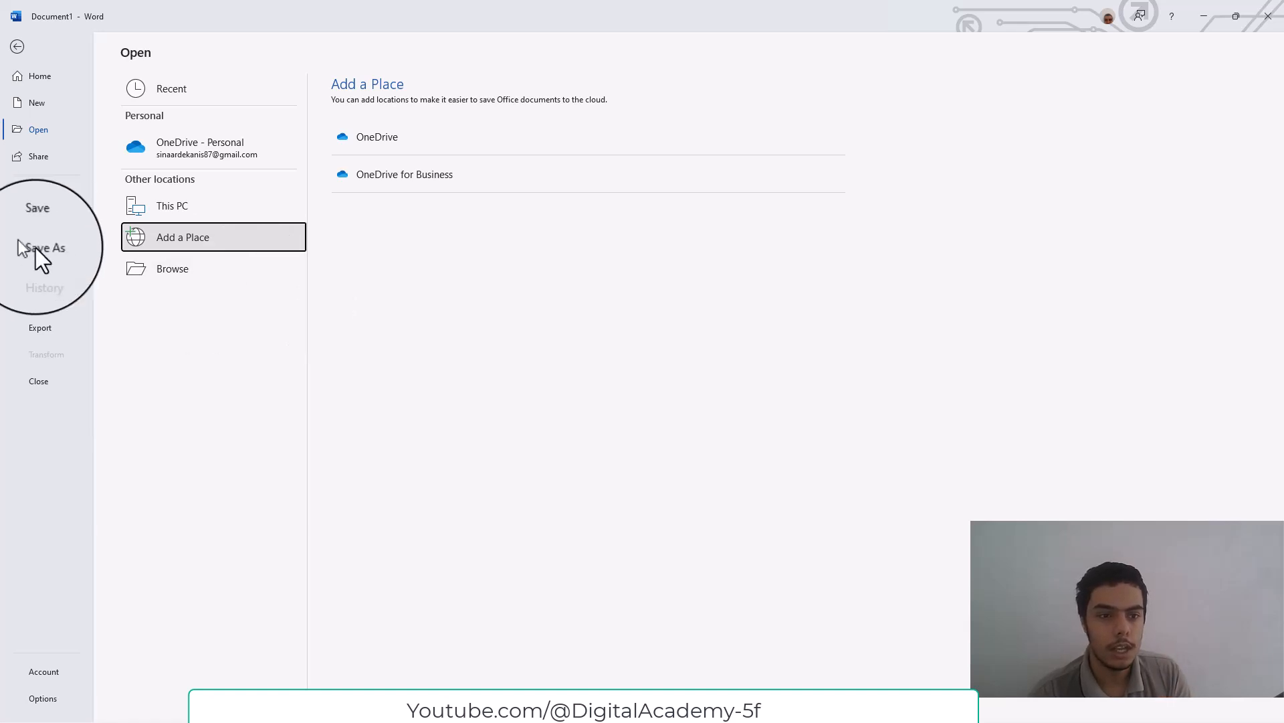
Step: Browse the Microsoft Word location and the E: and D: drives for files to open, and return to the document without opening any
click(190, 274)
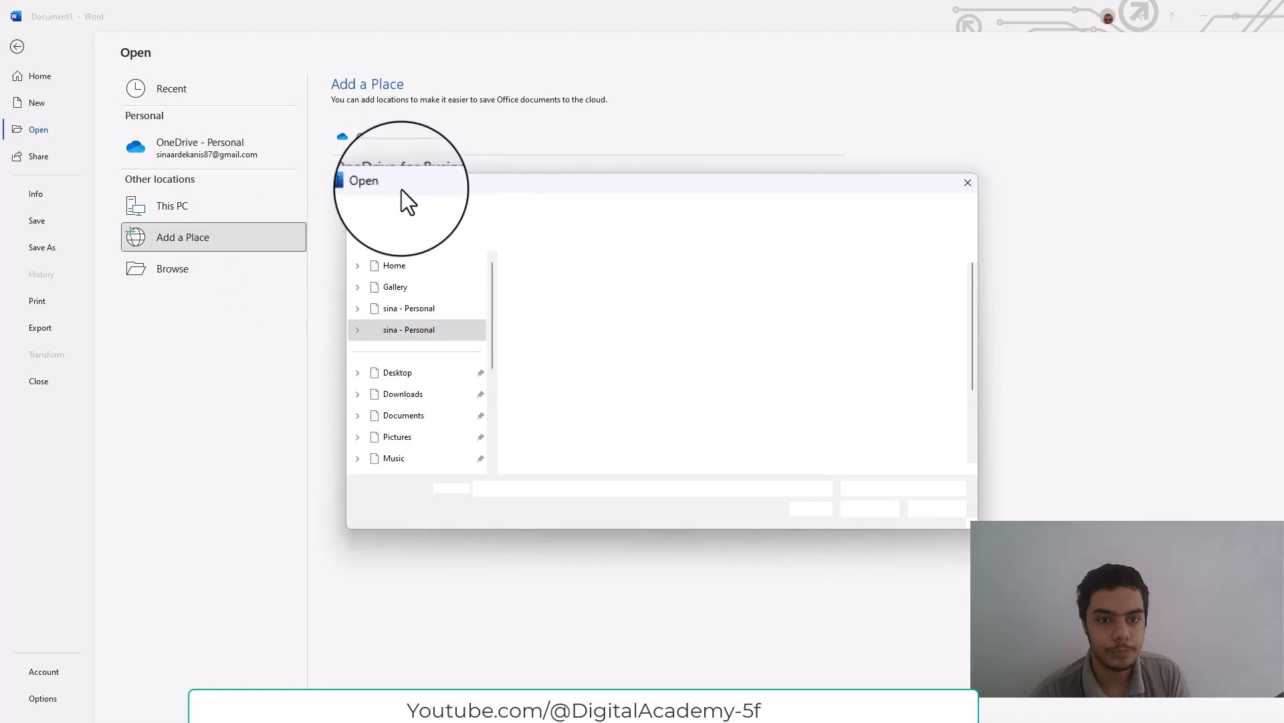
drag(410, 182, 711, 109)
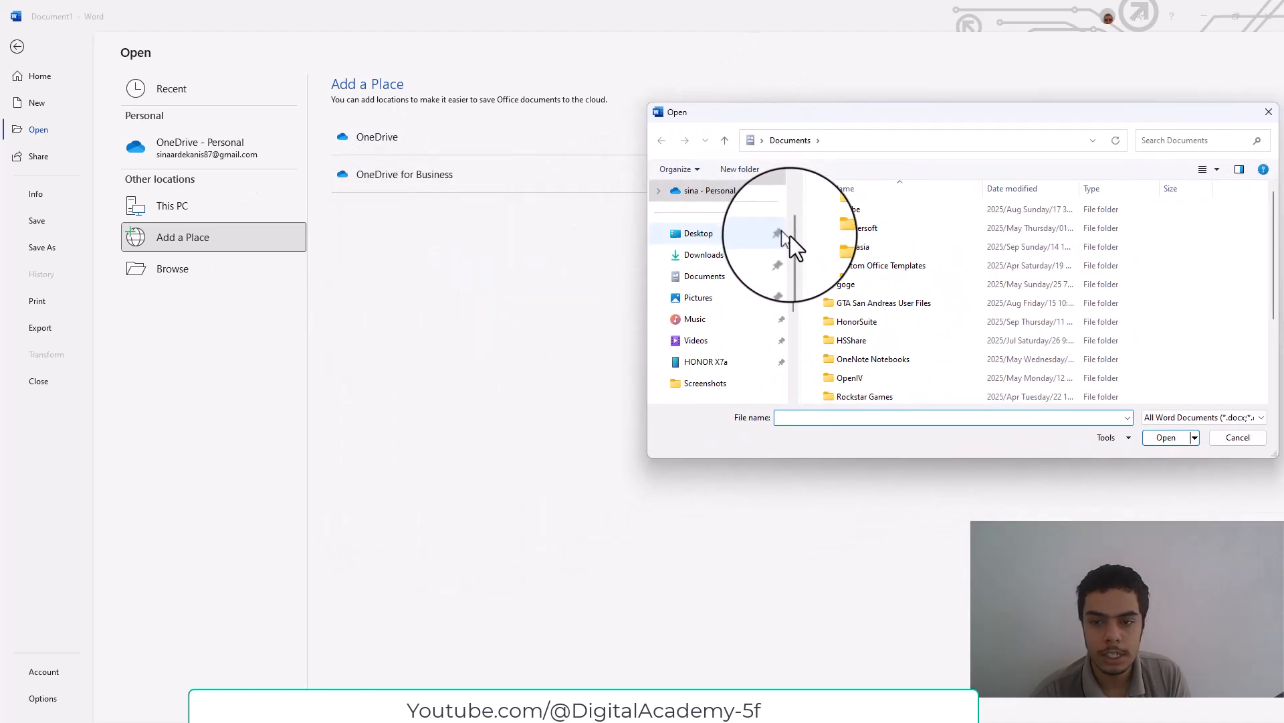
scroll(914, 290, down, 2)
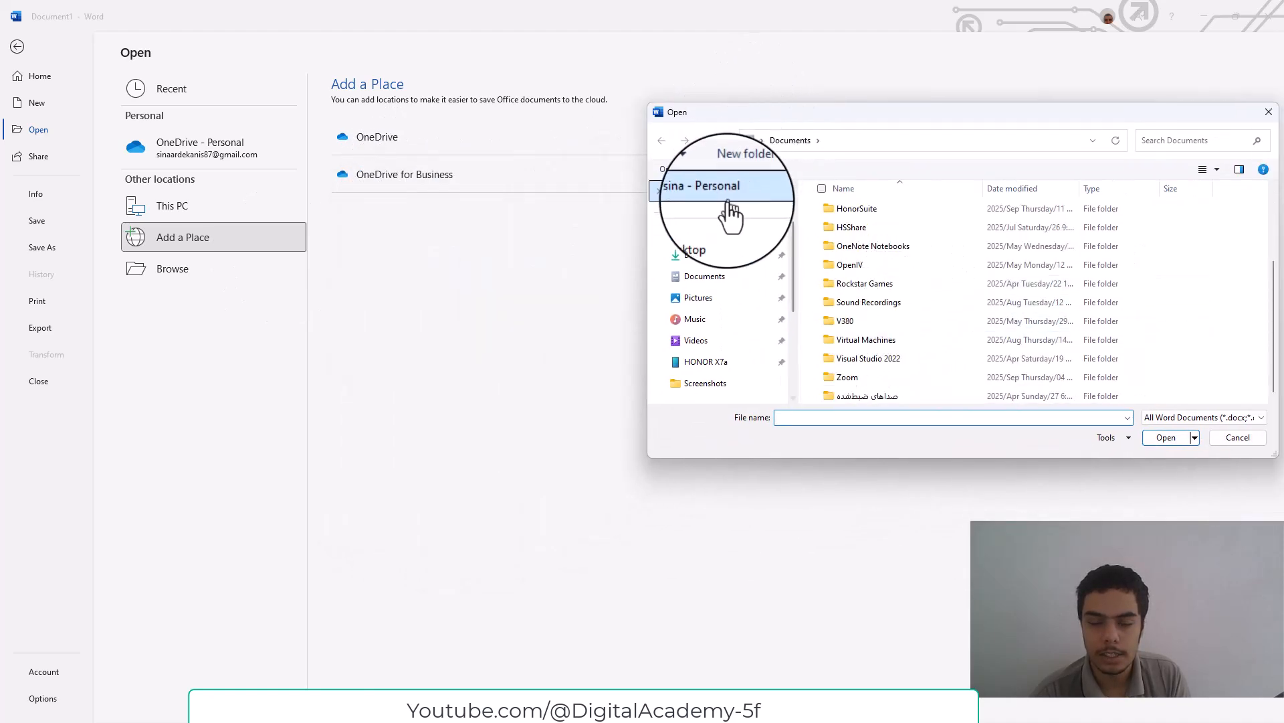
scroll(716, 294, down, 3)
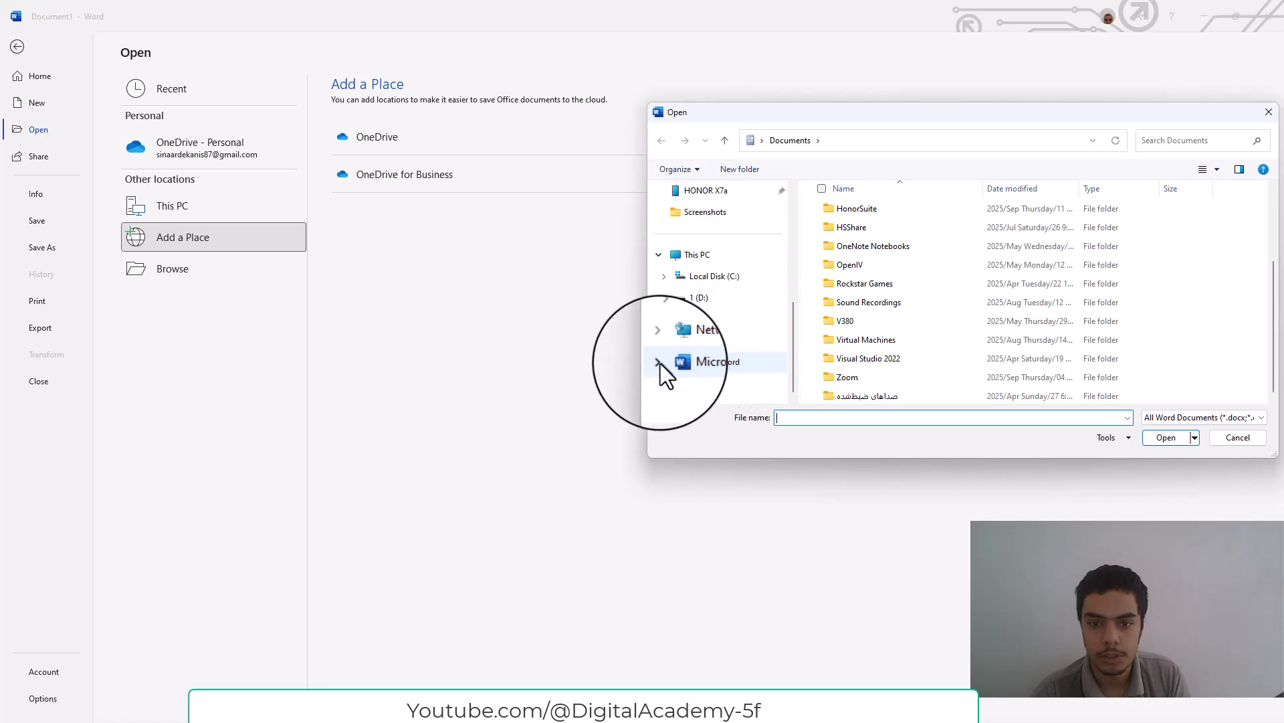
click(699, 362)
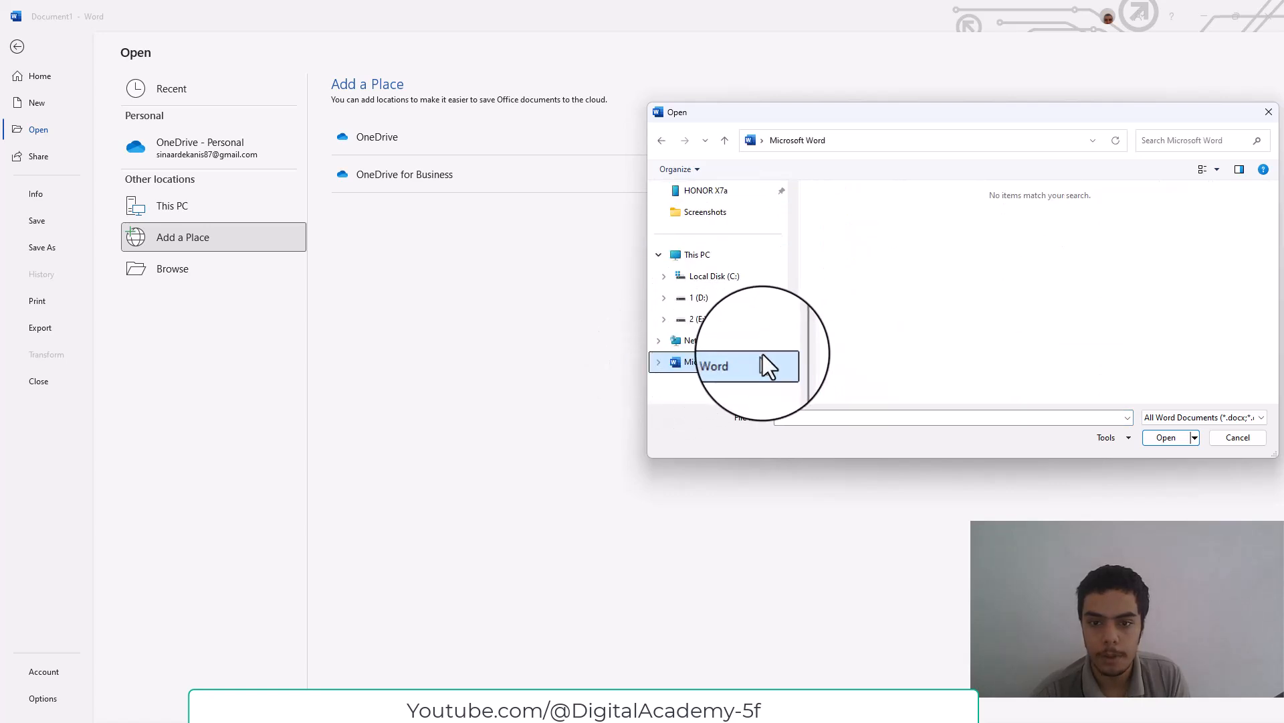
click(716, 319)
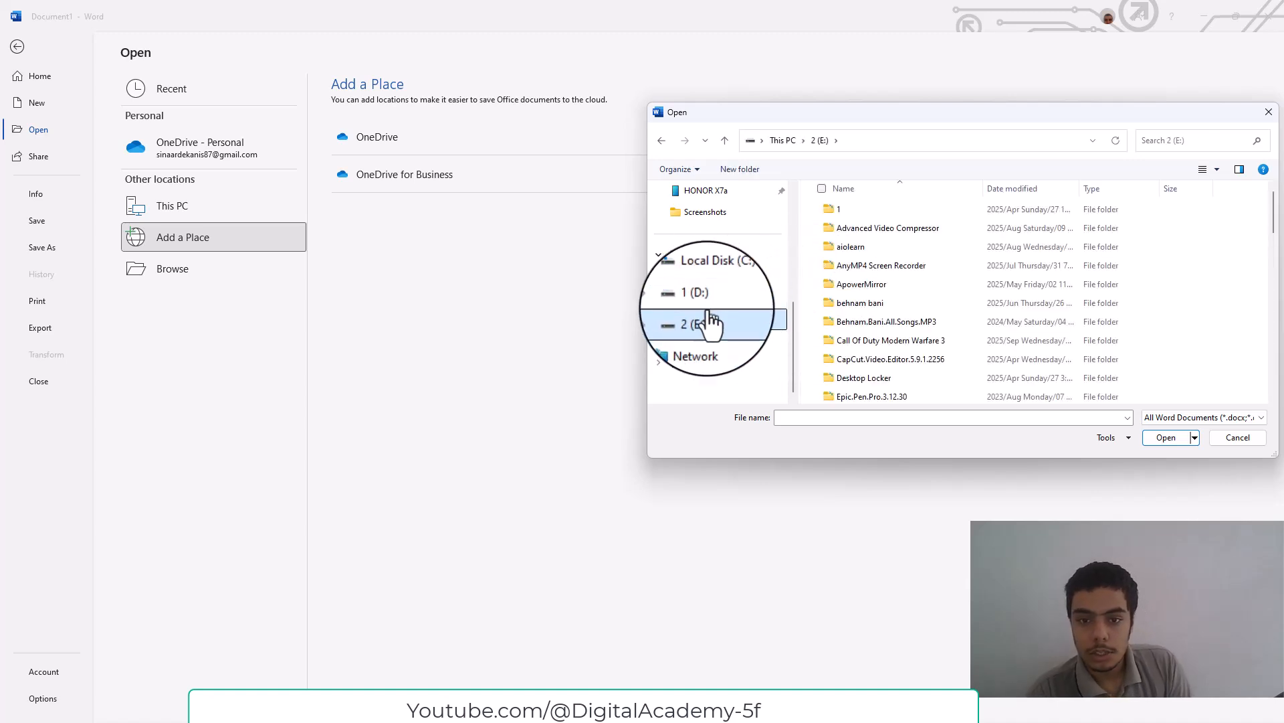
click(786, 298)
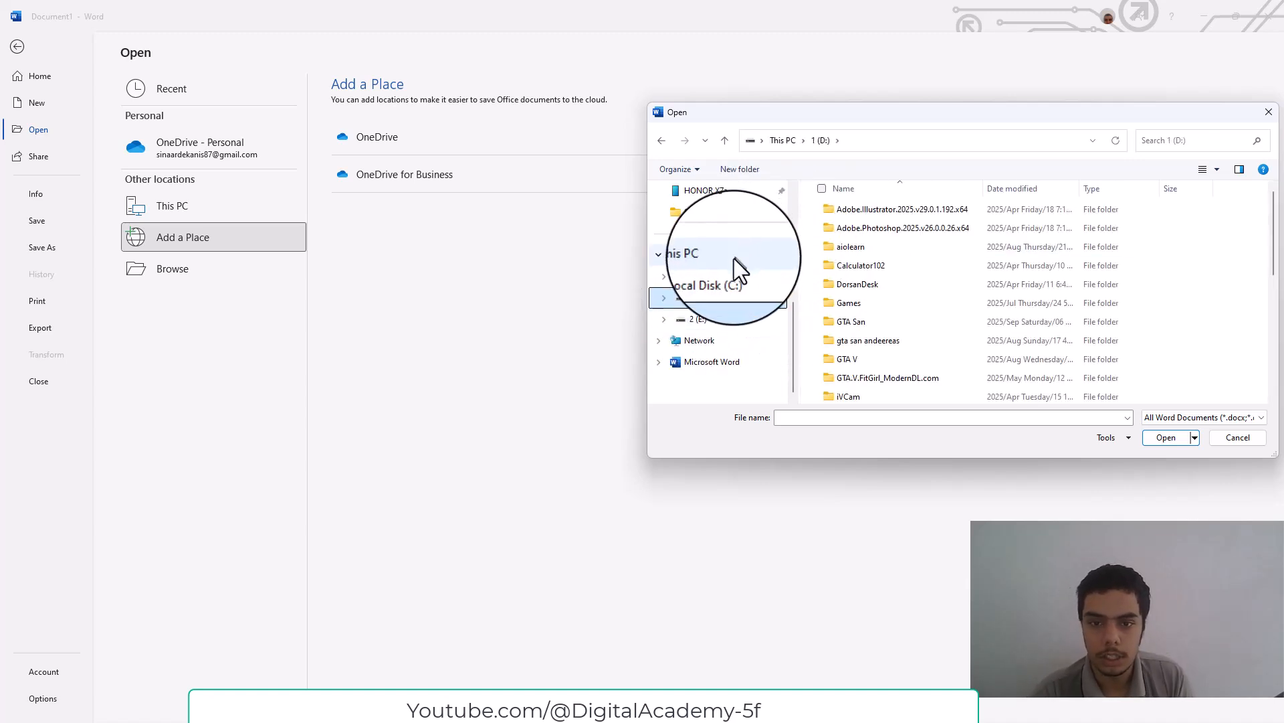
scroll(734, 259, up, 4)
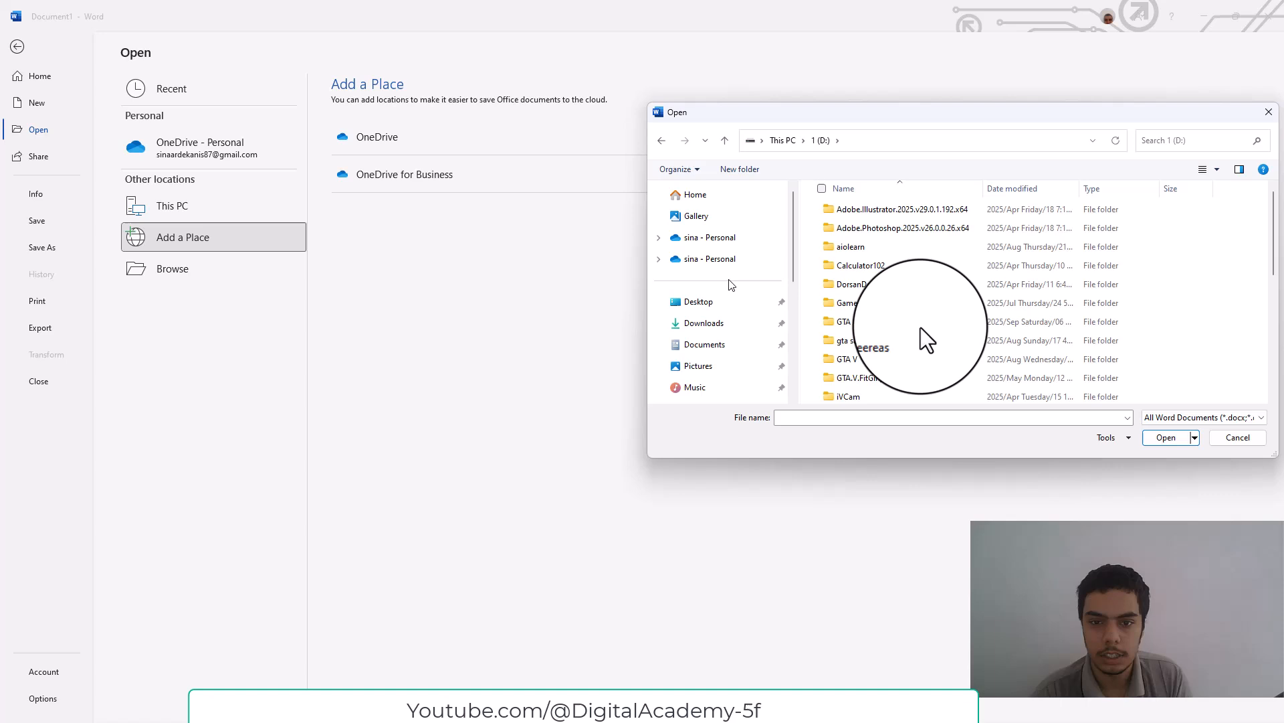
click(1235, 439)
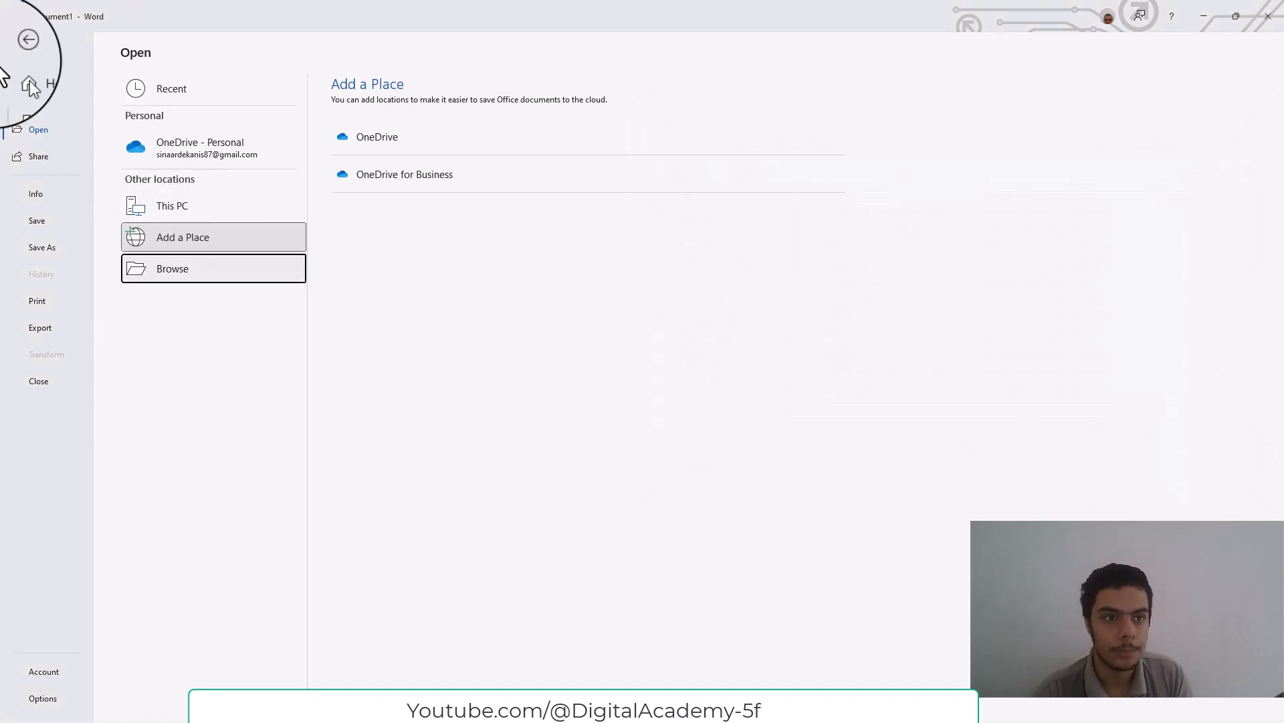
click(17, 47)
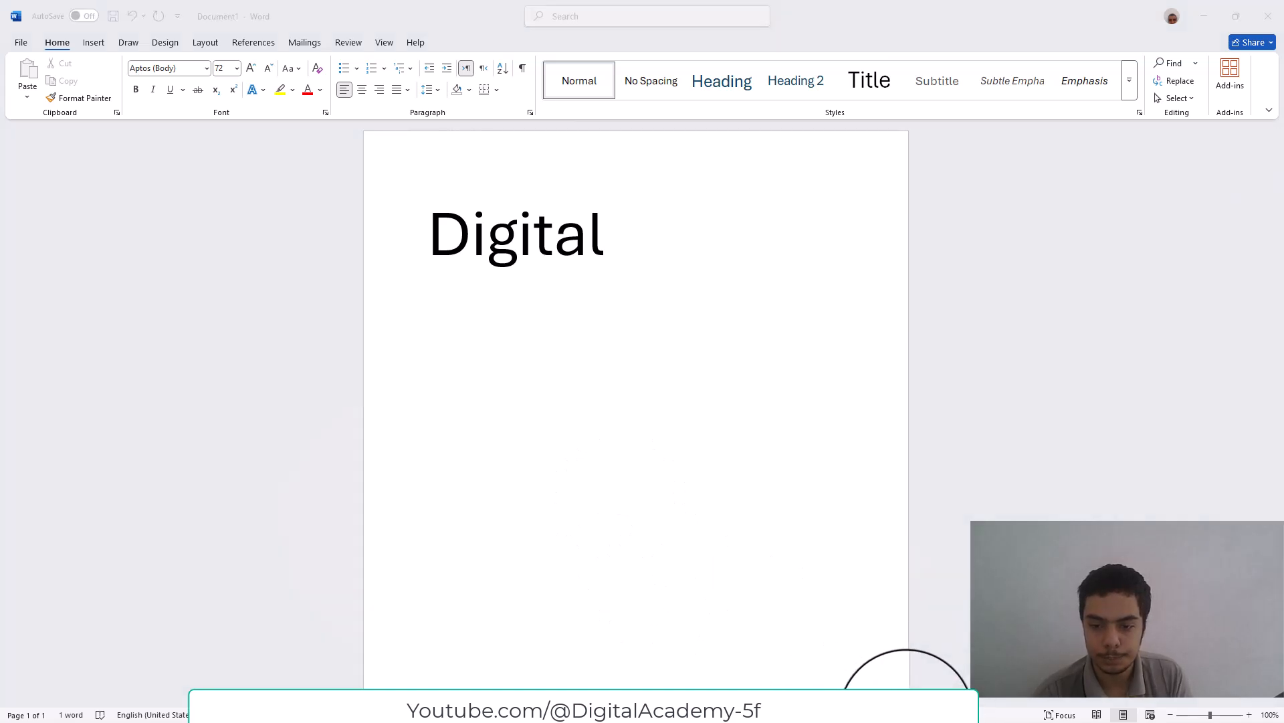
Step: Switch from Document1 to the invitation flyer in Document2
key(super)
key(Escape)
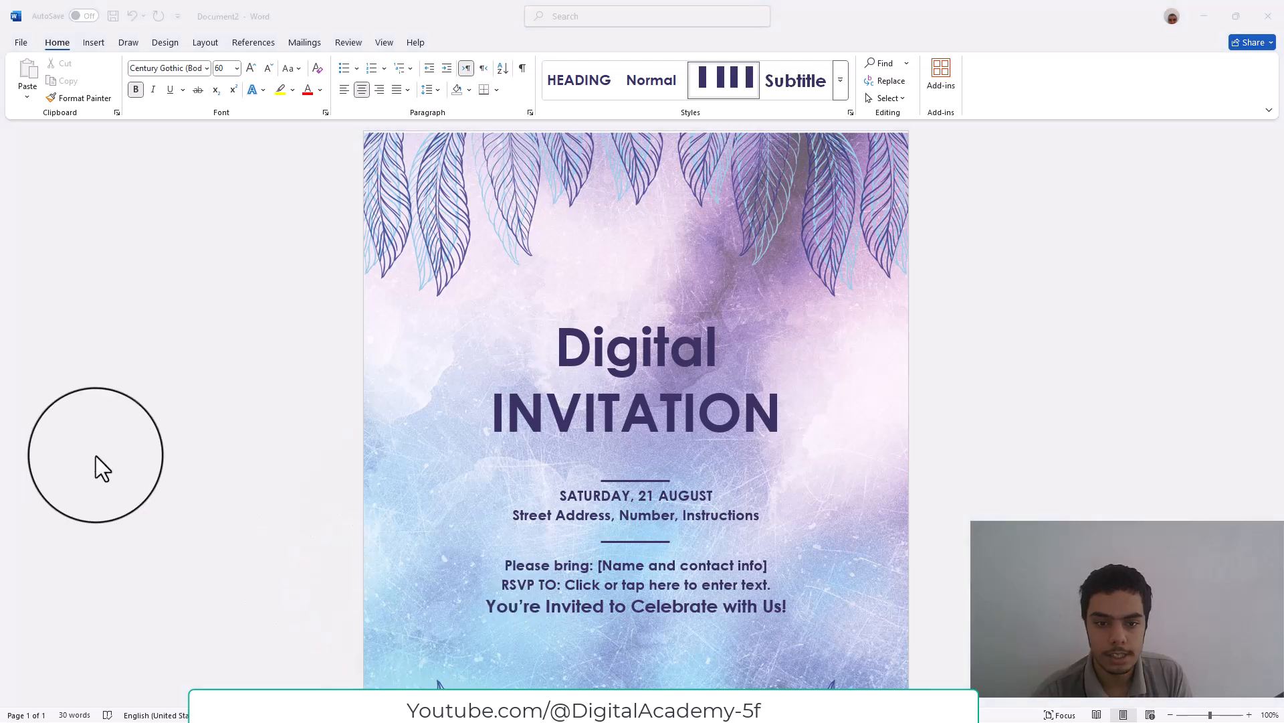
click(235, 7)
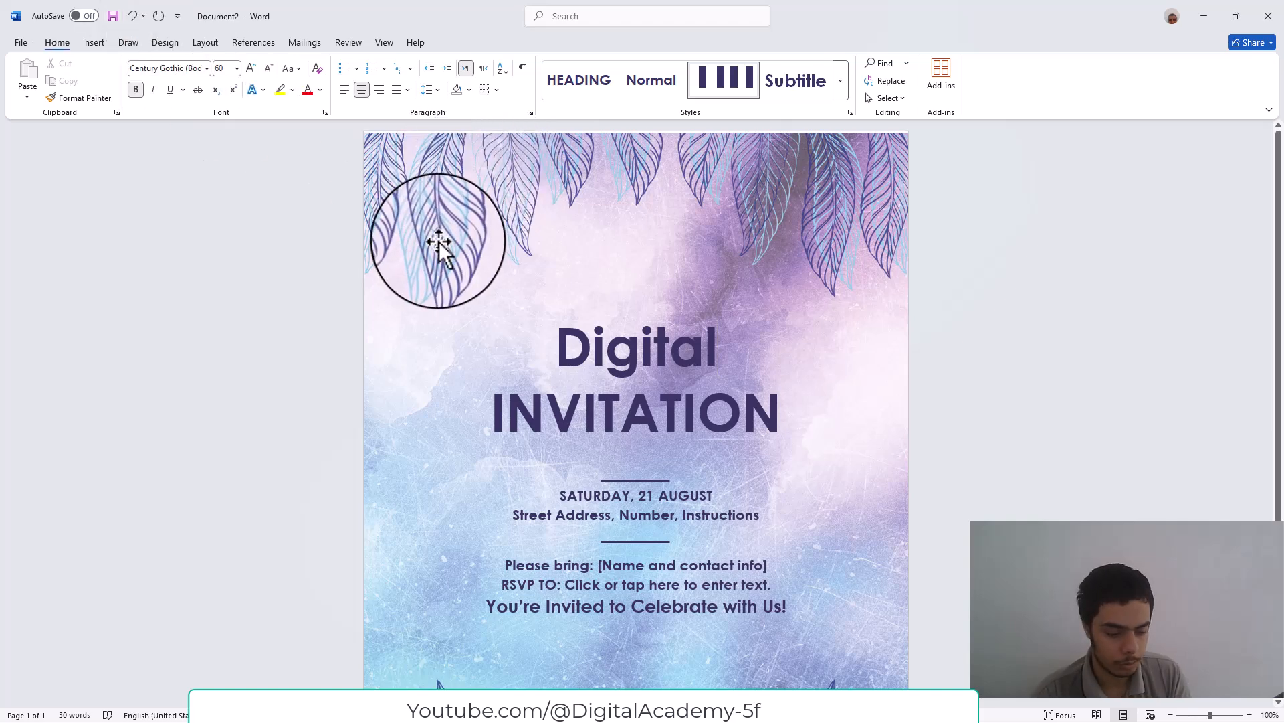
Step: Save the flyer to the Desktop as a .docx file named "Digital INVITATION"
key(ctrl+s)
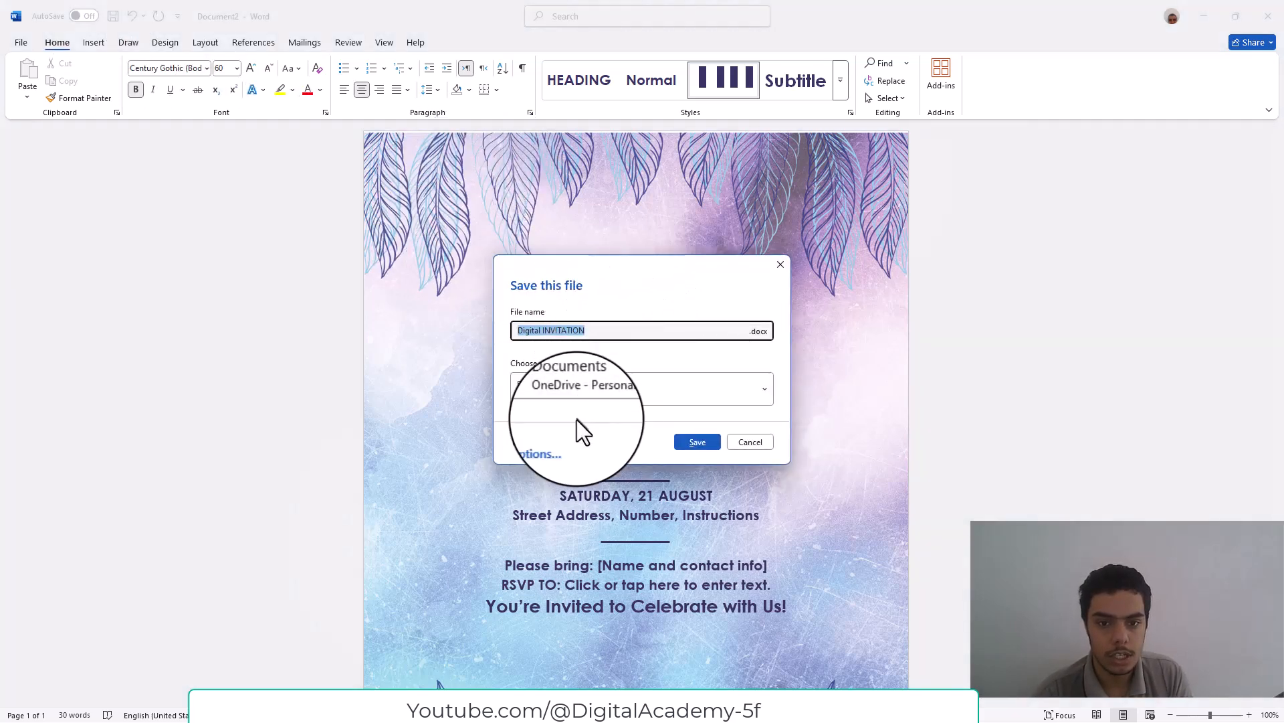
click(593, 389)
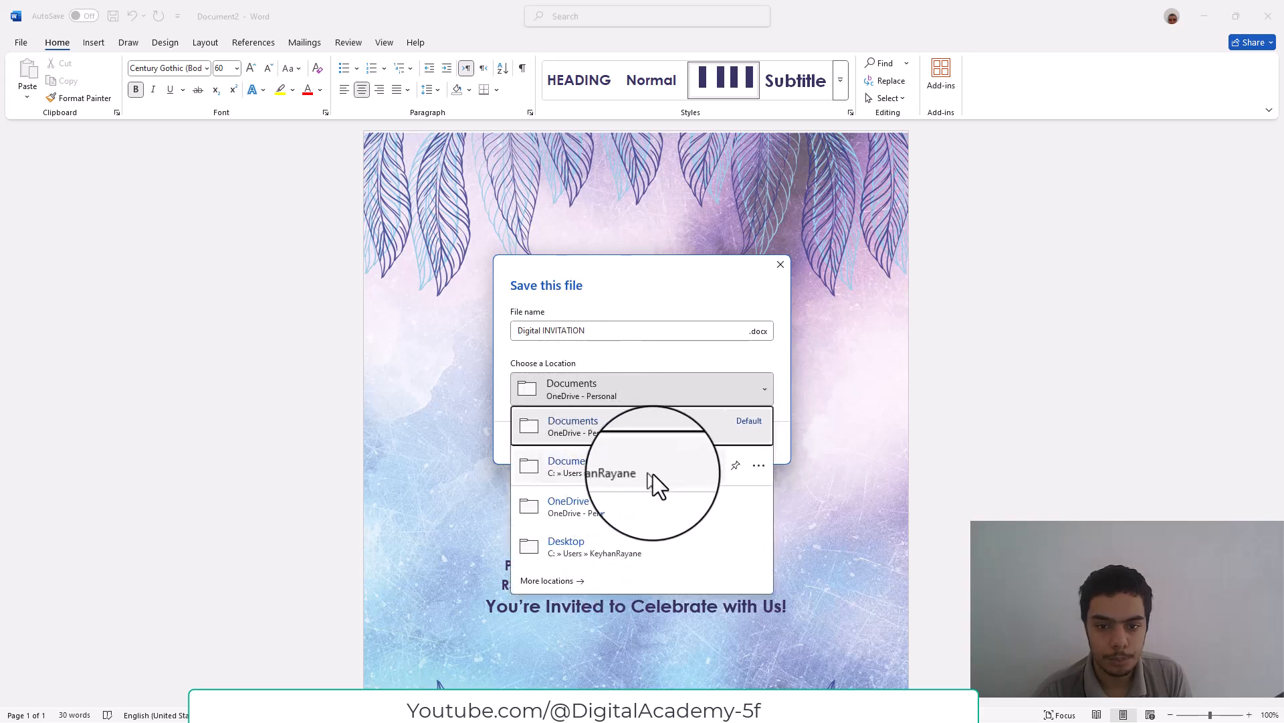
click(638, 557)
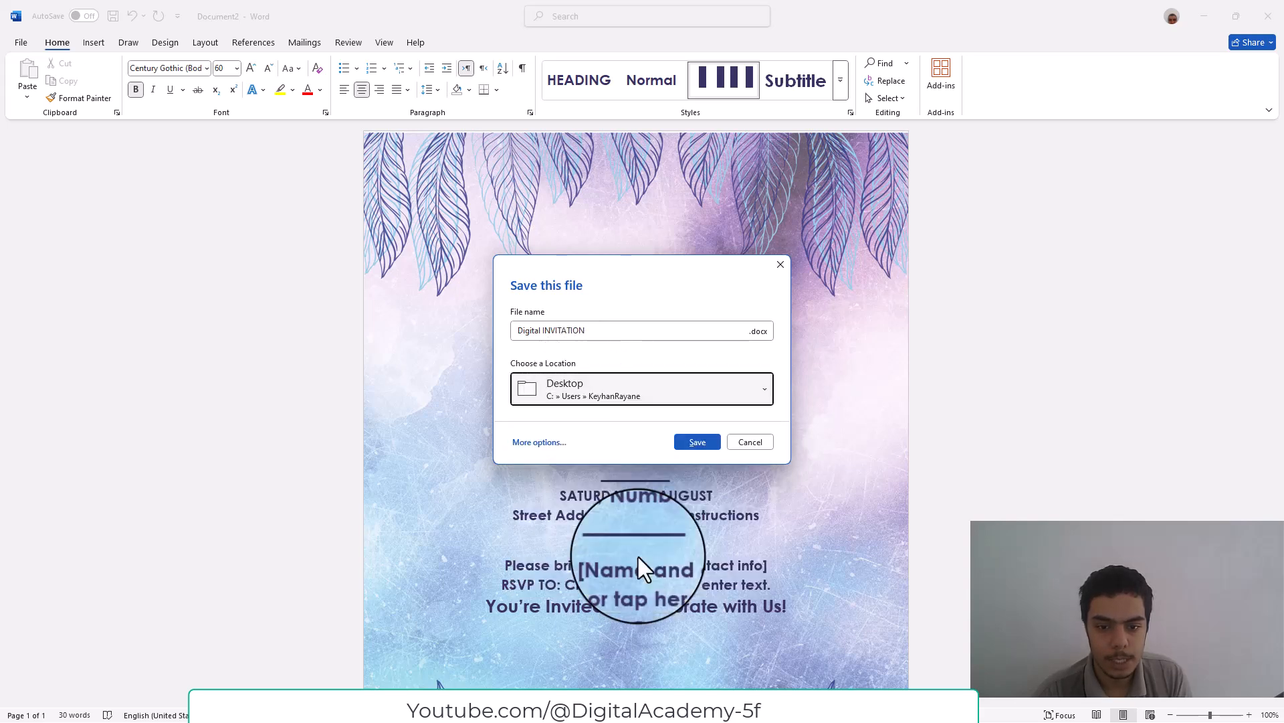
click(682, 441)
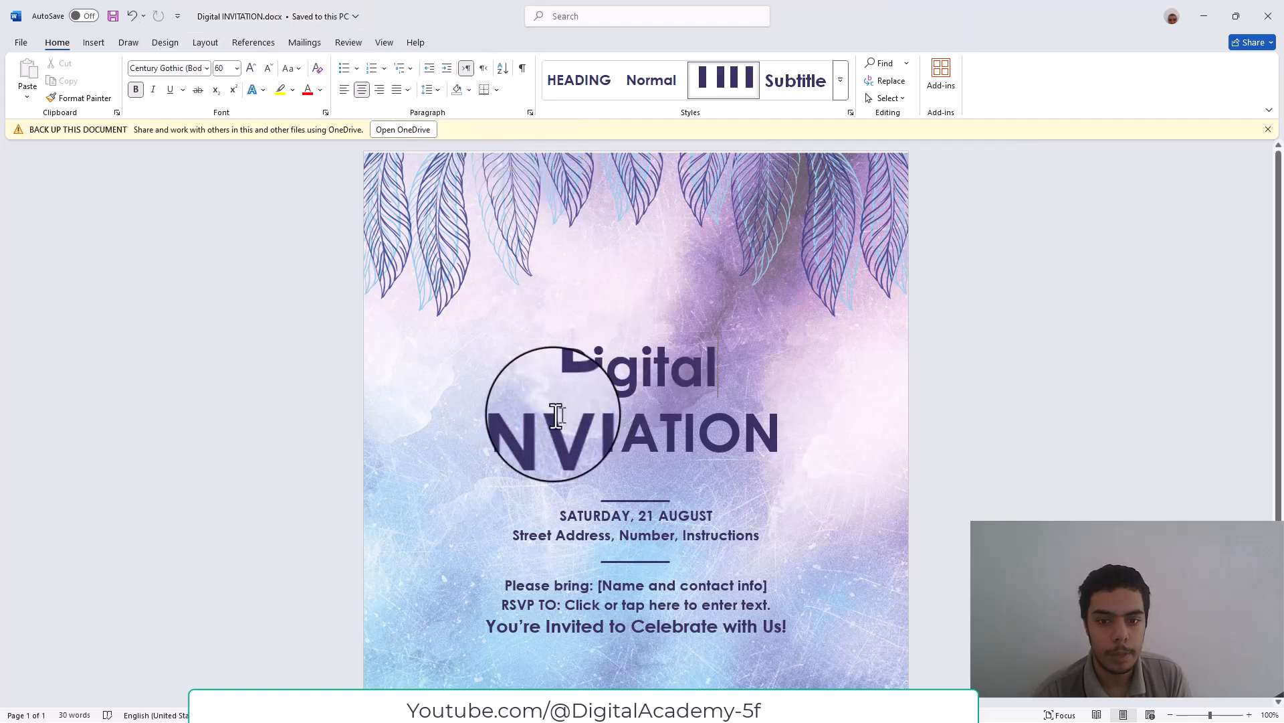
click(545, 476)
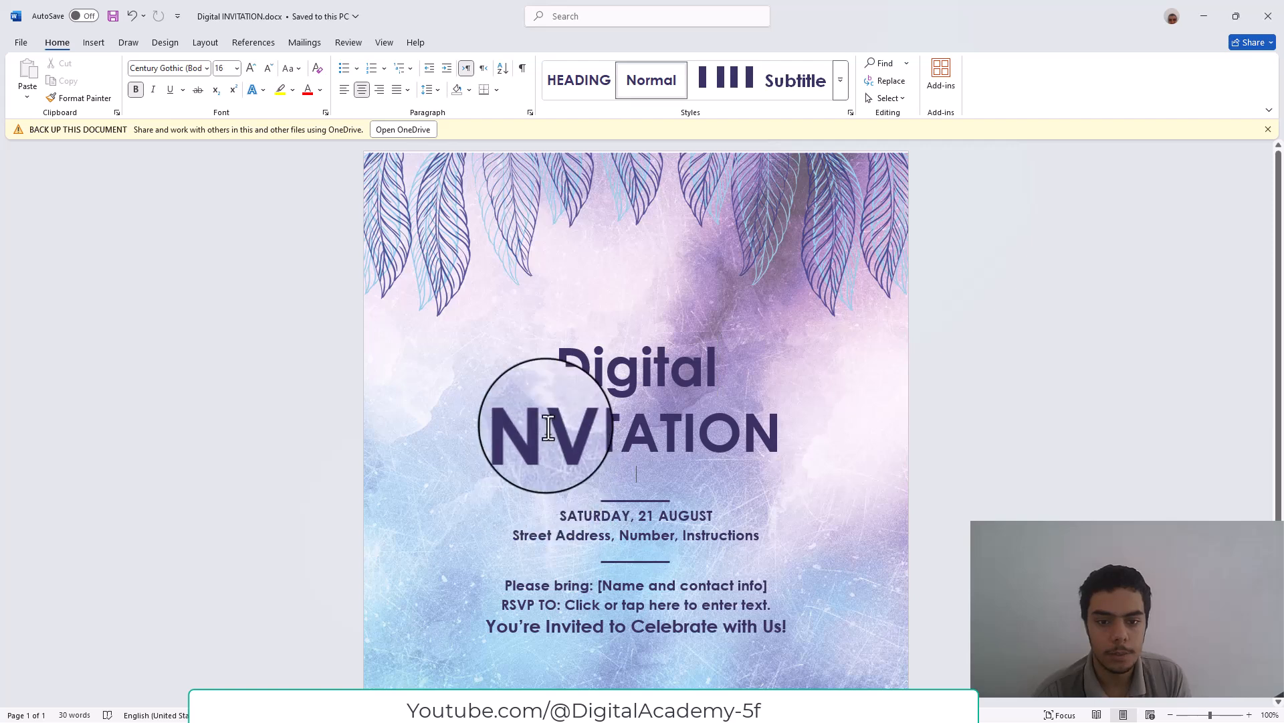
Step: Browse the Desktop folder for a file to open and select Digital INVITATION.docx
click(20, 43)
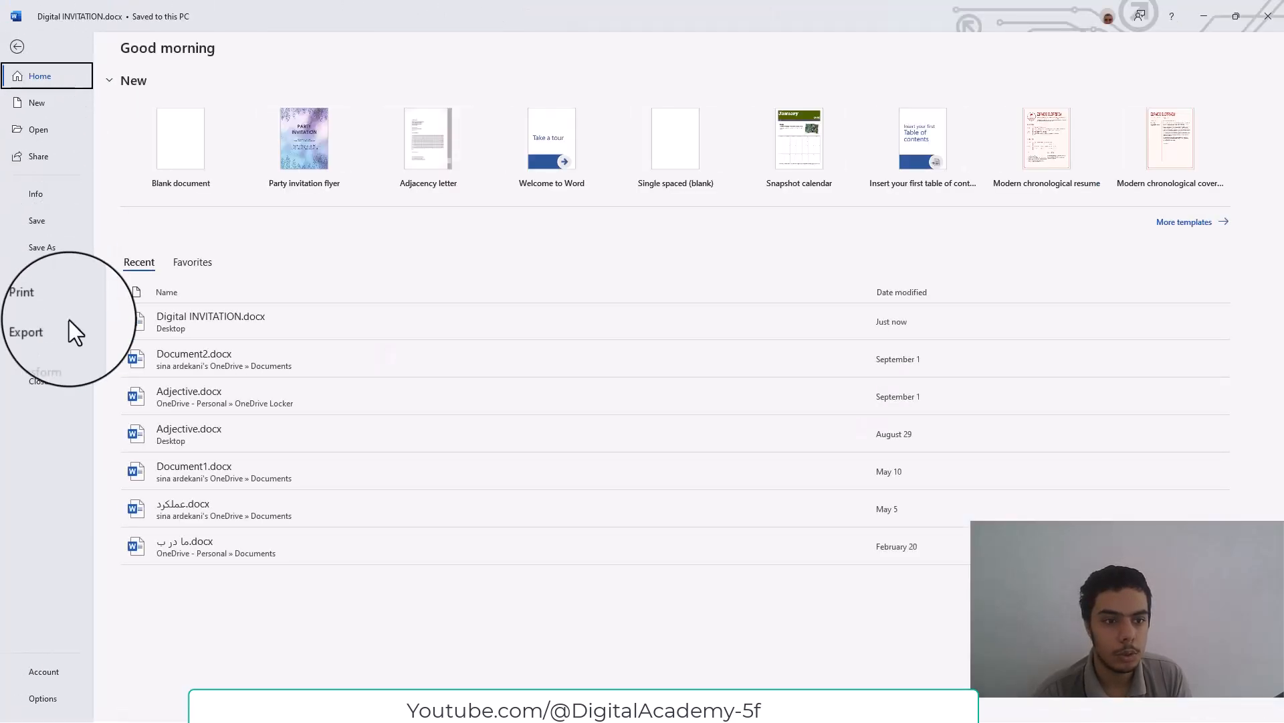
click(56, 136)
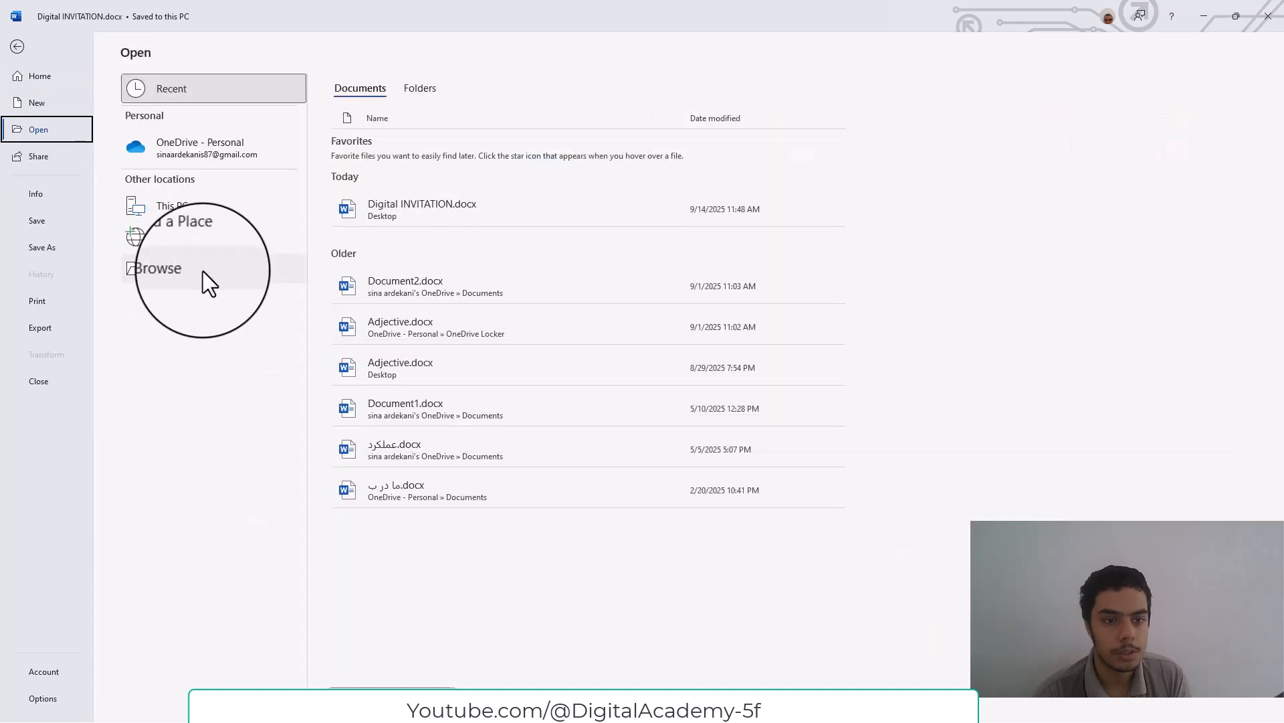
click(202, 268)
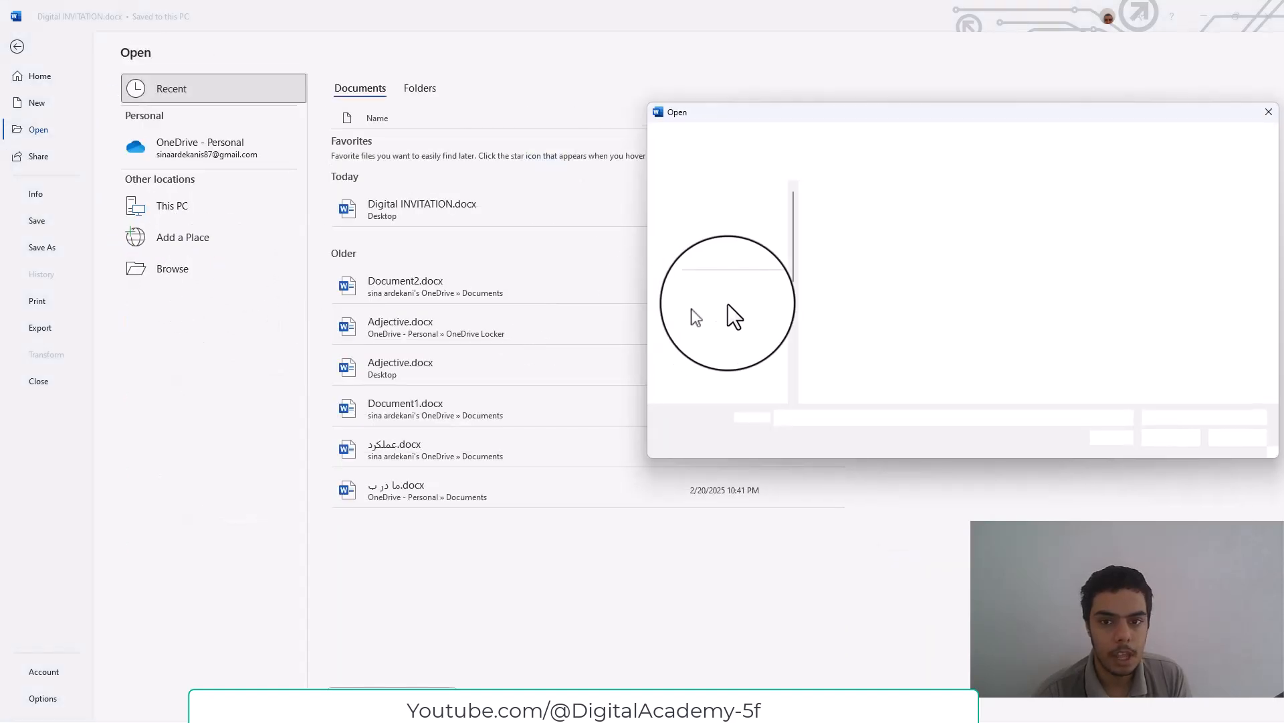
scroll(736, 301, down, 5)
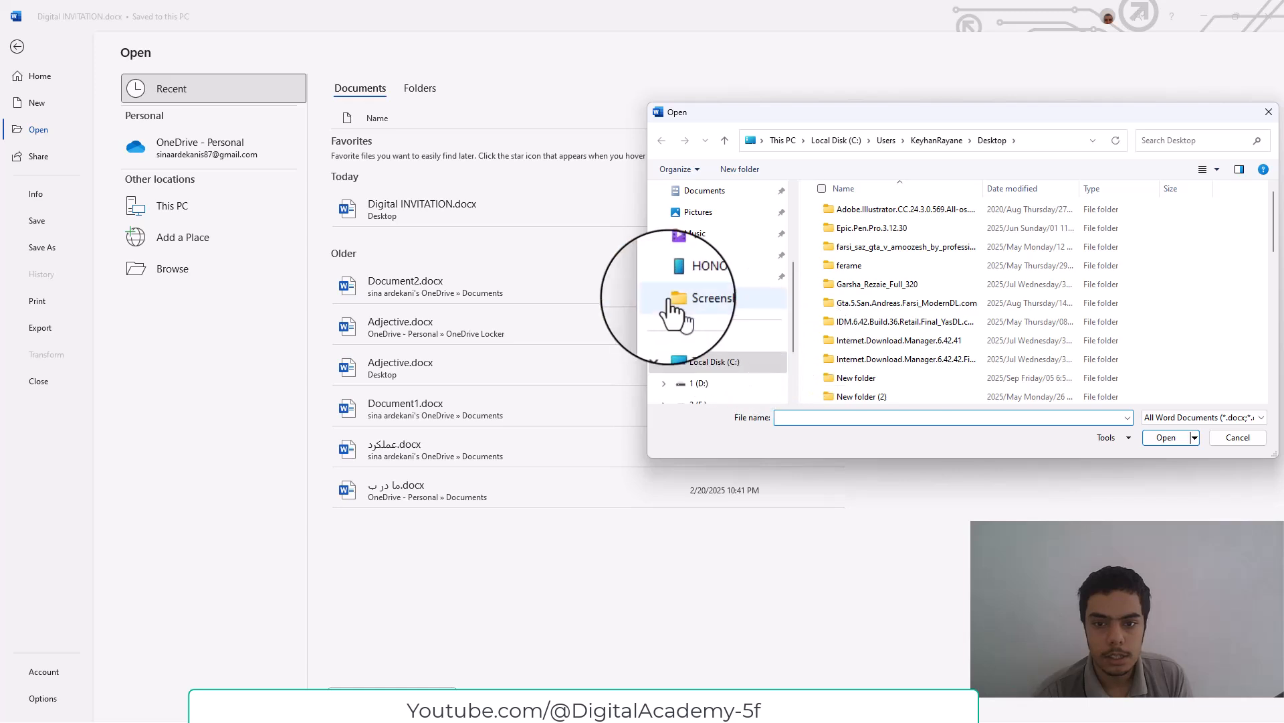
scroll(672, 308, up, 3)
click(711, 276)
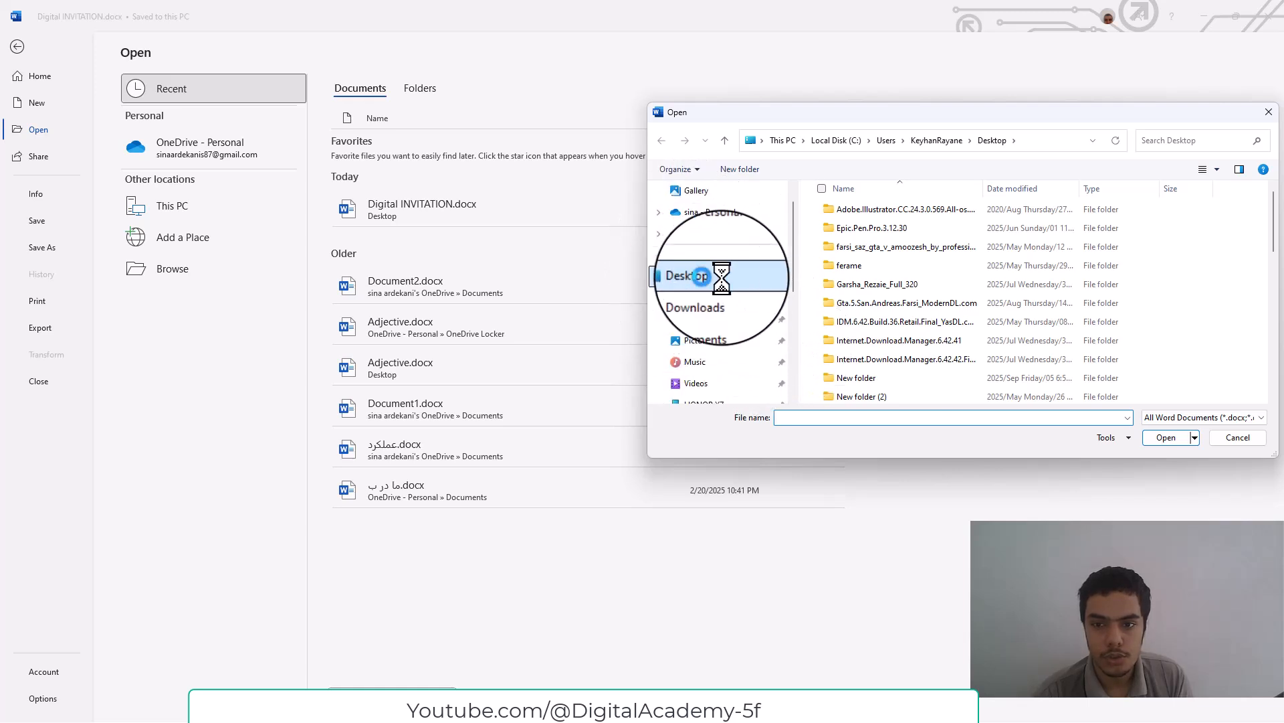
drag(920, 113, 678, 105)
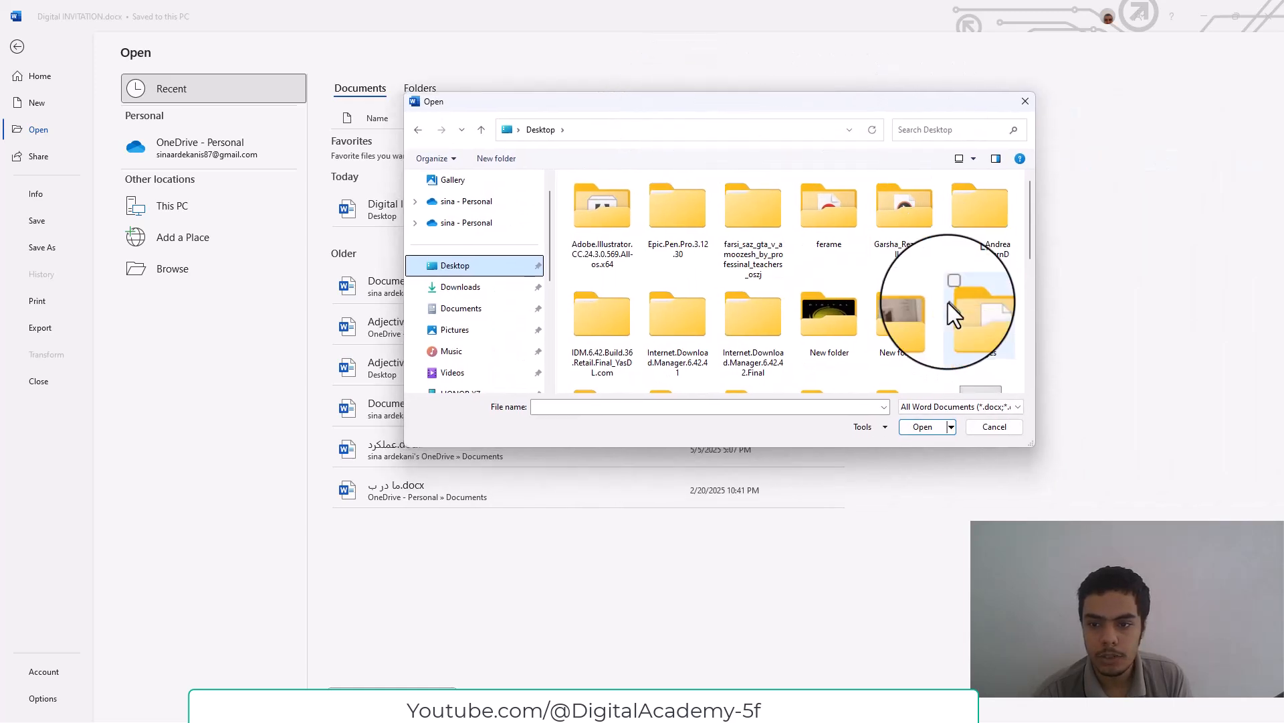
scroll(949, 302, down, 10)
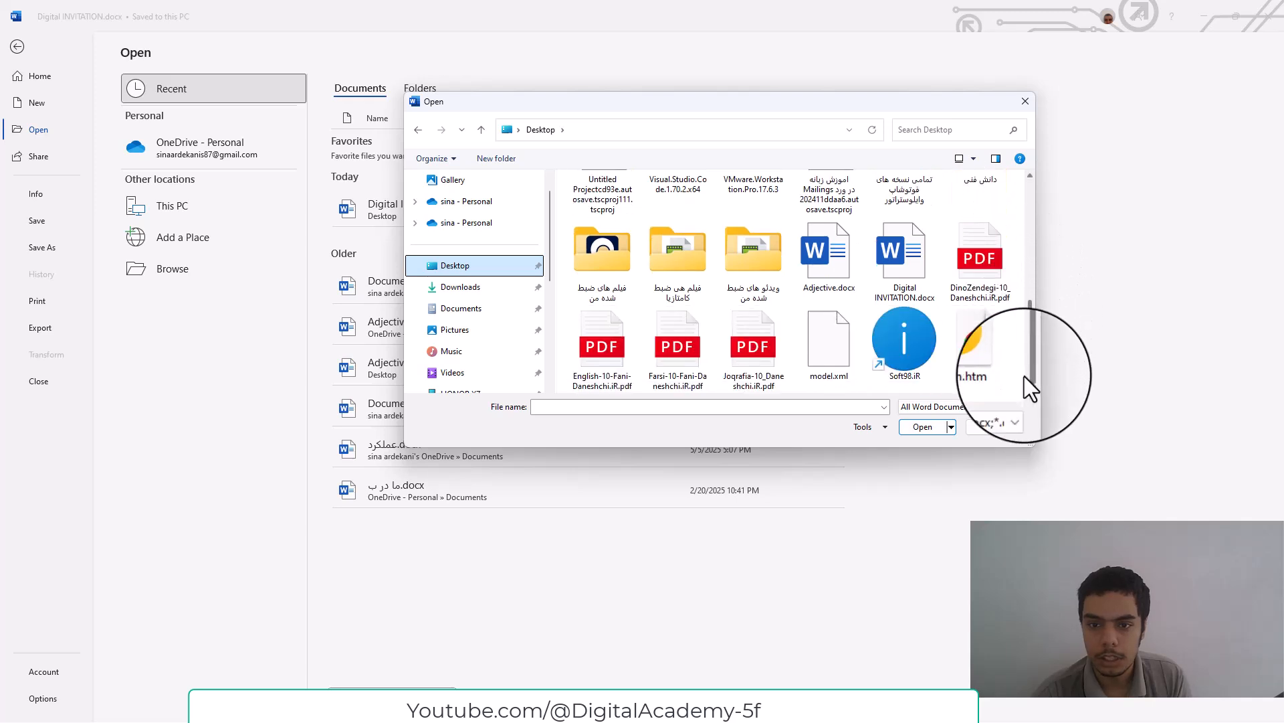
click(890, 246)
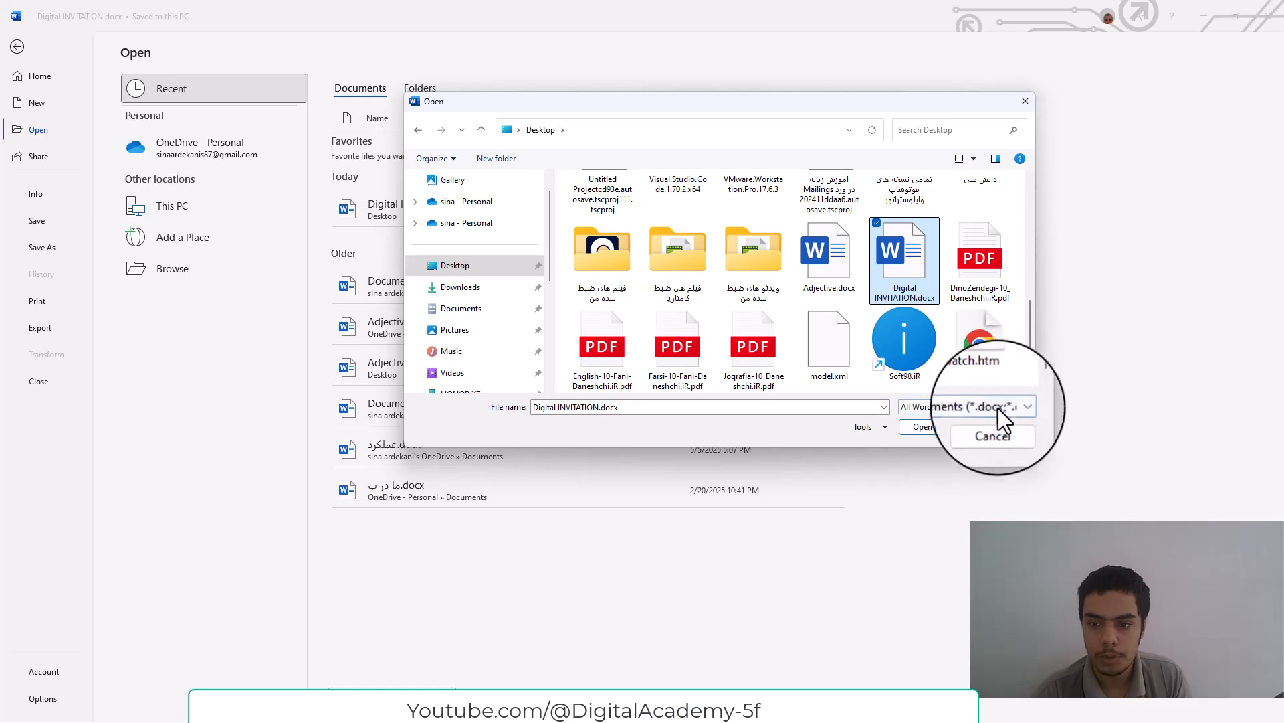
Step: Review the file type filters and the modes for opening the selected file, such as Open Read-Only and Open as Copy, and dismiss the dialog without opening
click(1020, 408)
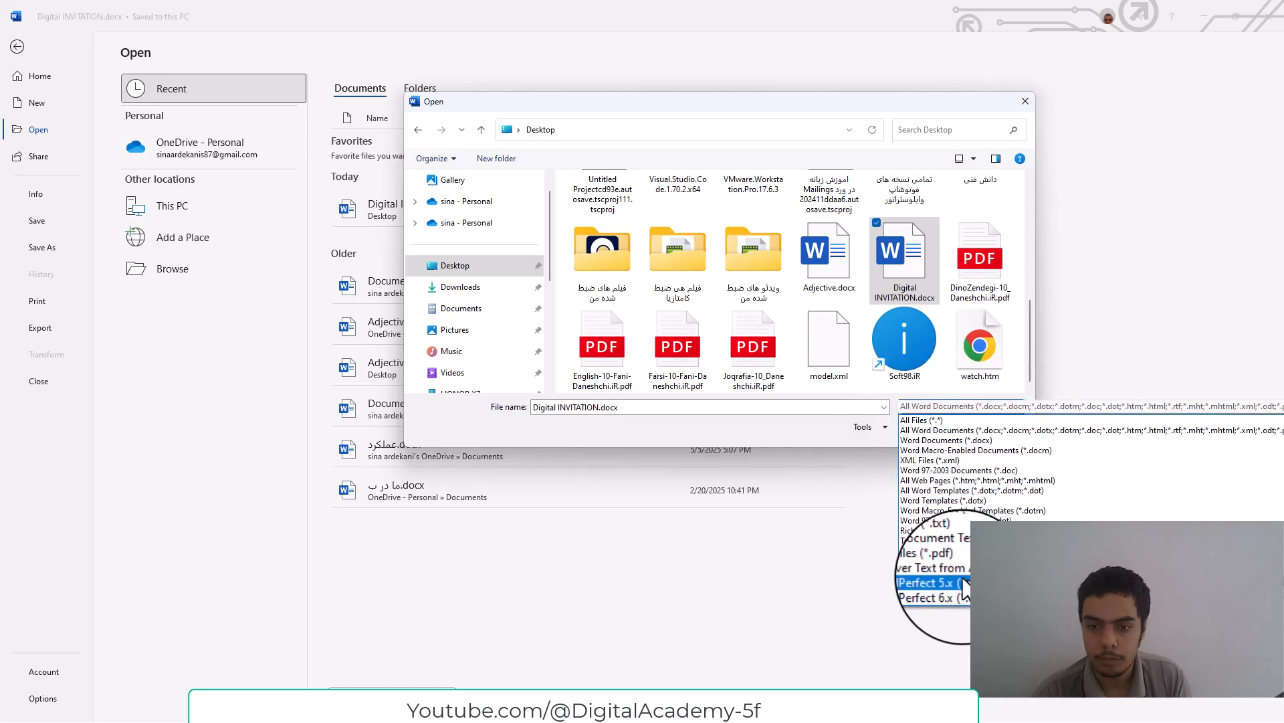
click(823, 429)
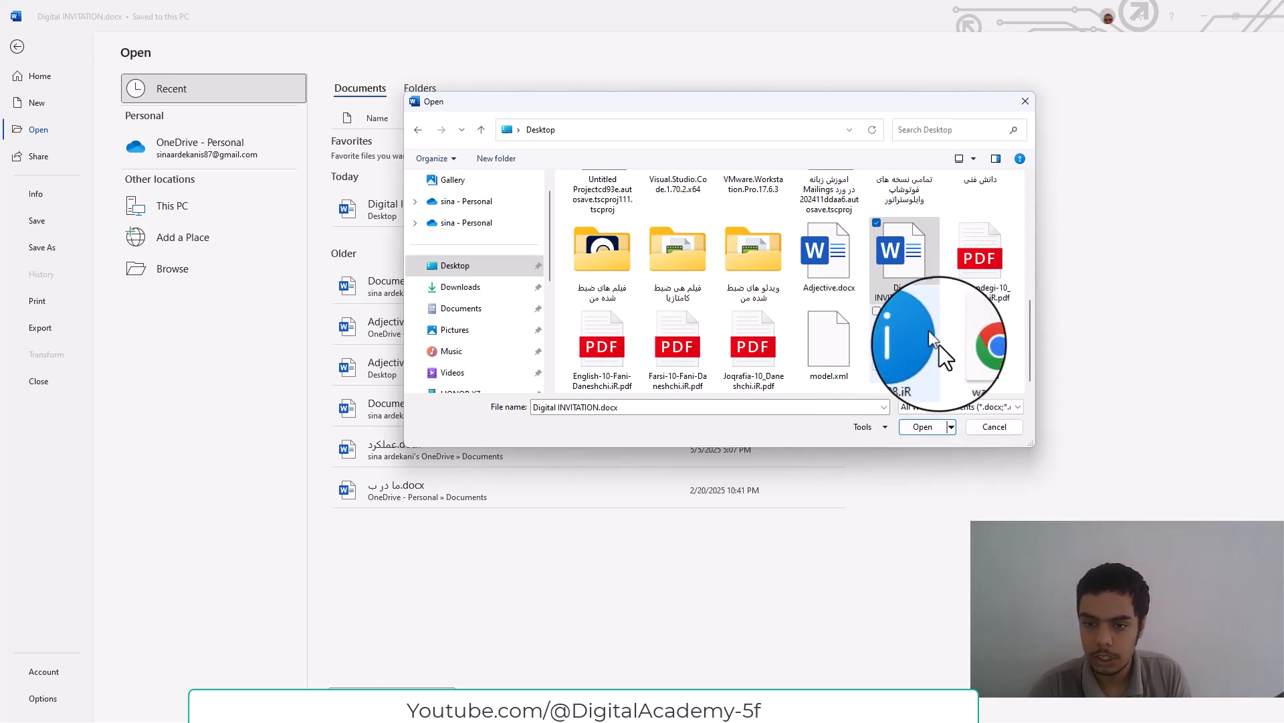
click(952, 428)
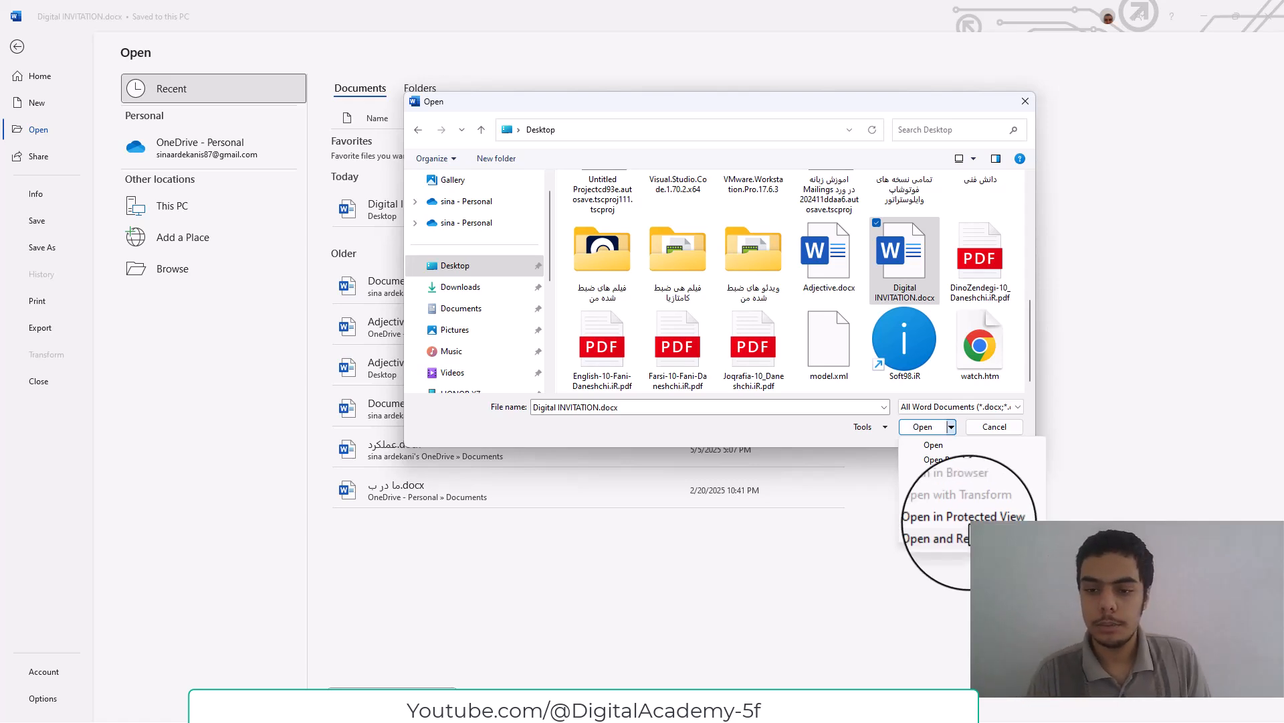
click(788, 425)
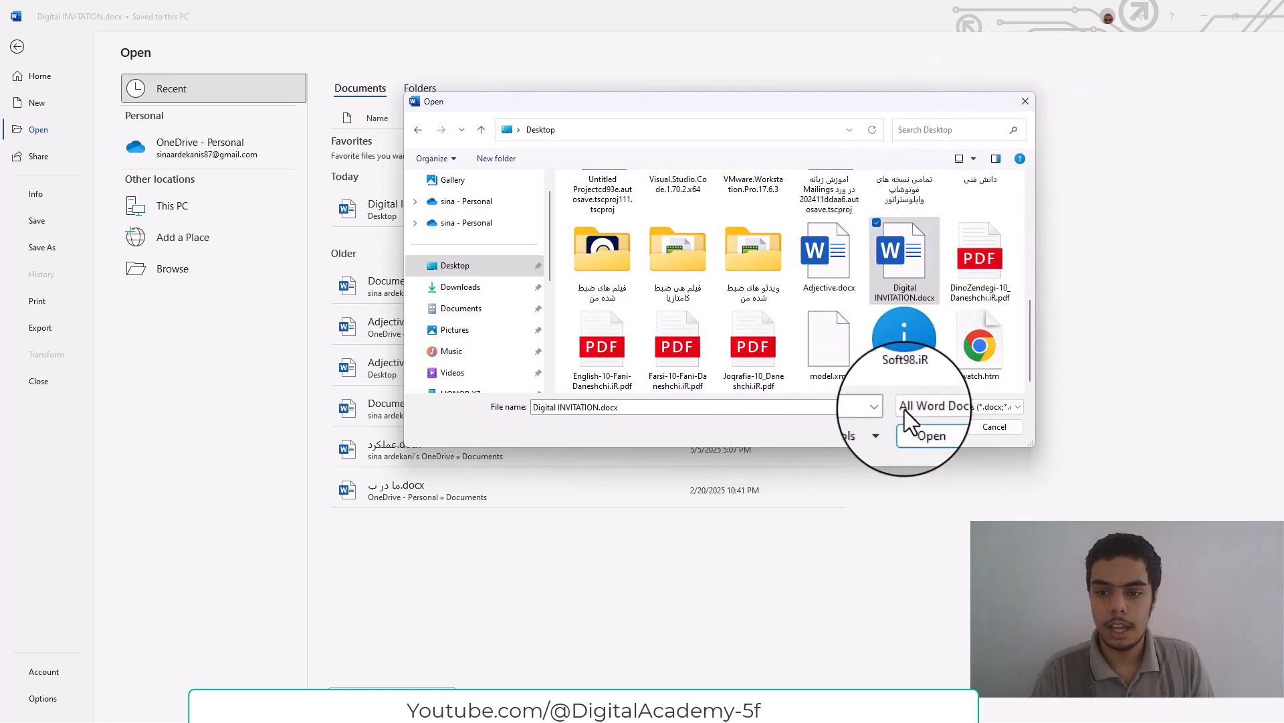
click(950, 426)
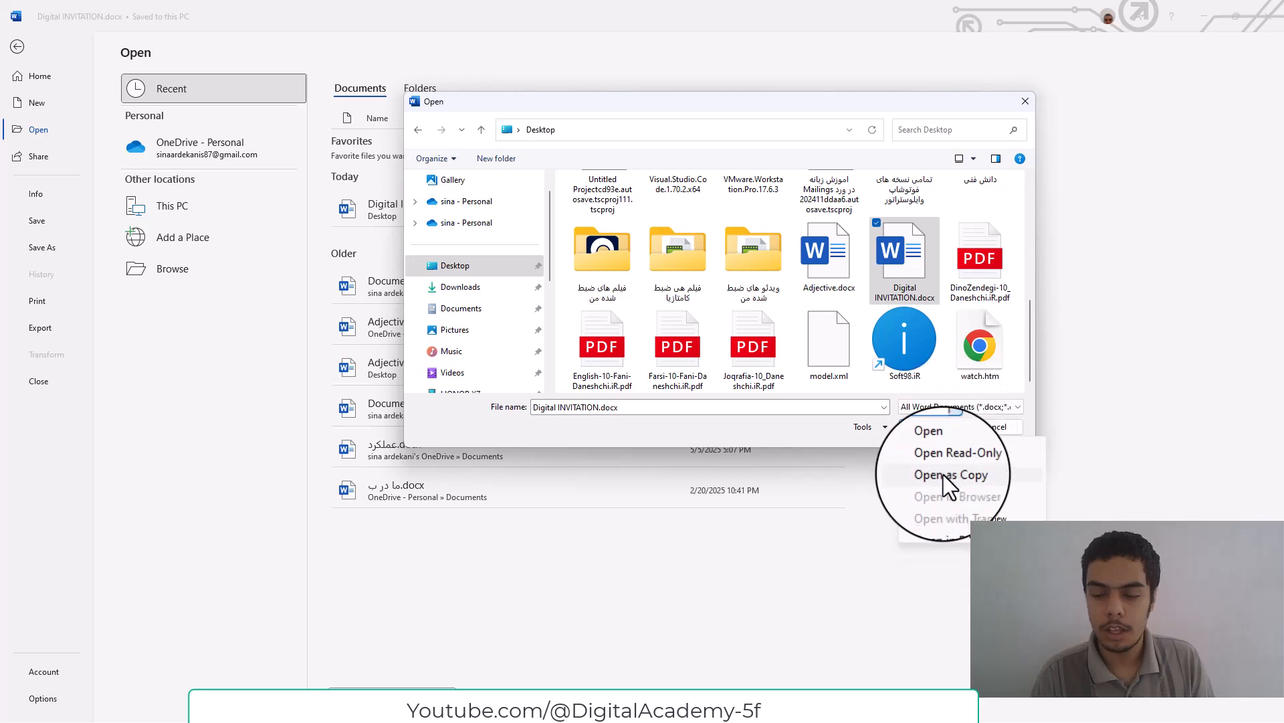
key(Escape)
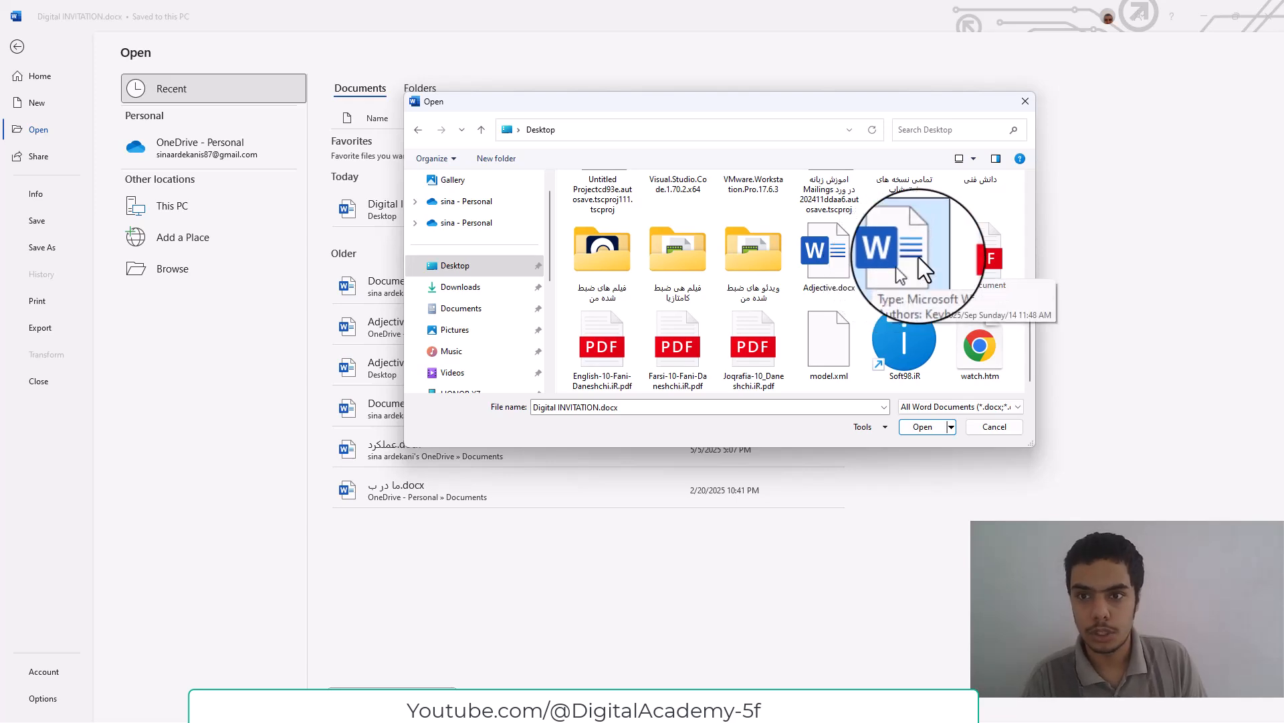
click(1025, 103)
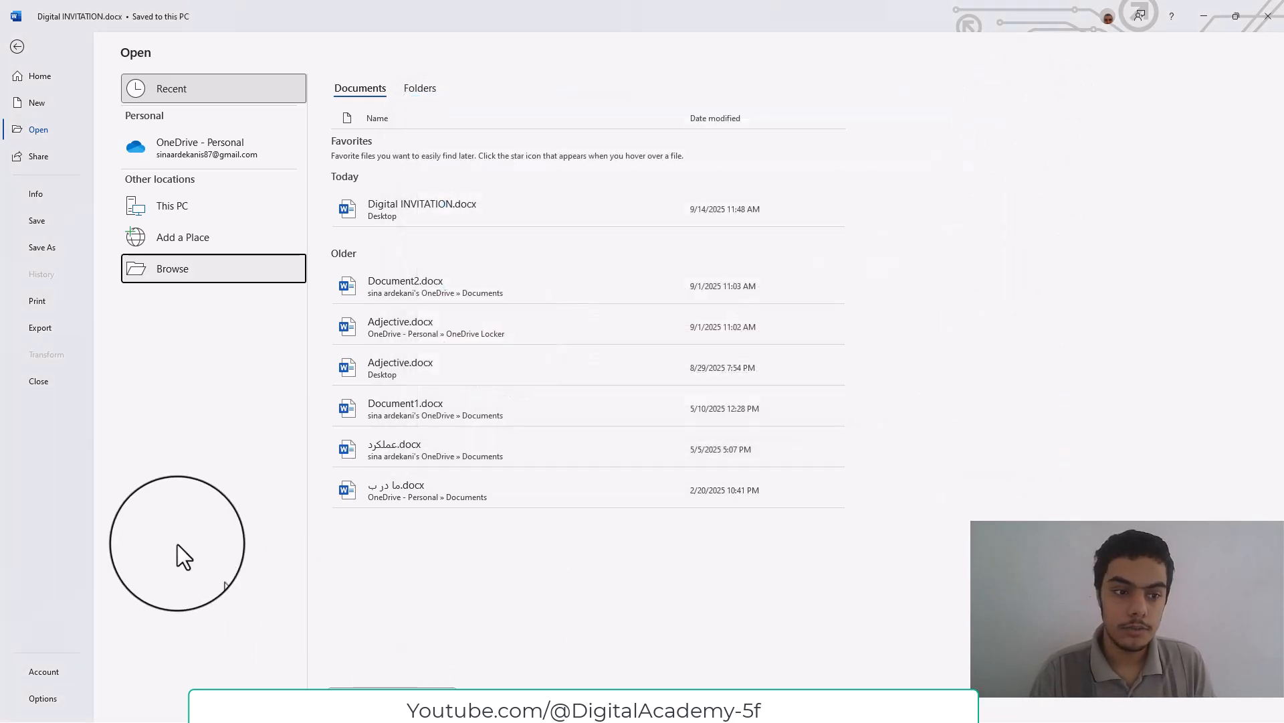